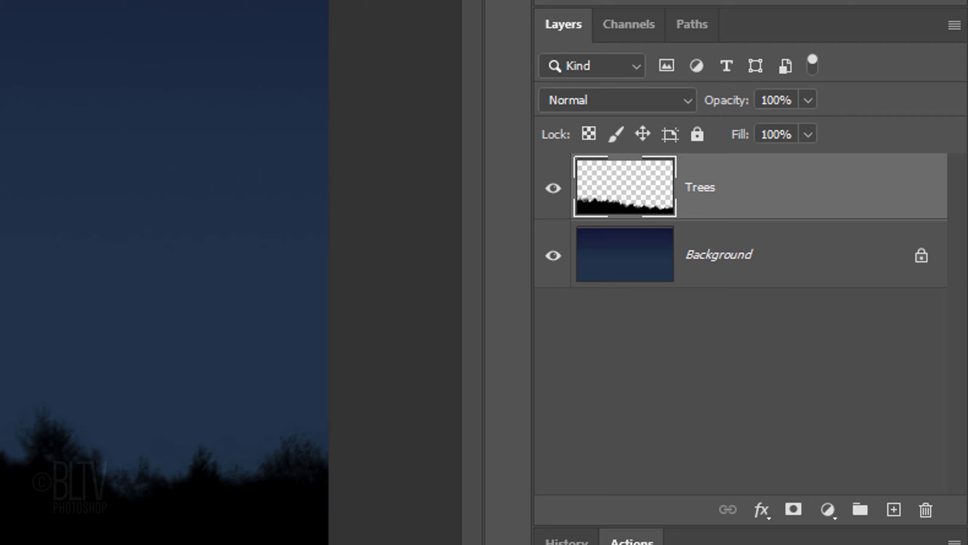
# - Insert Layer 1 beneath Trees, fill it with black, and convert it to a smart object
pyautogui.keyDown('ctrl'); pyautogui.click(894, 511); pyautogui.keyUp('ctrl')
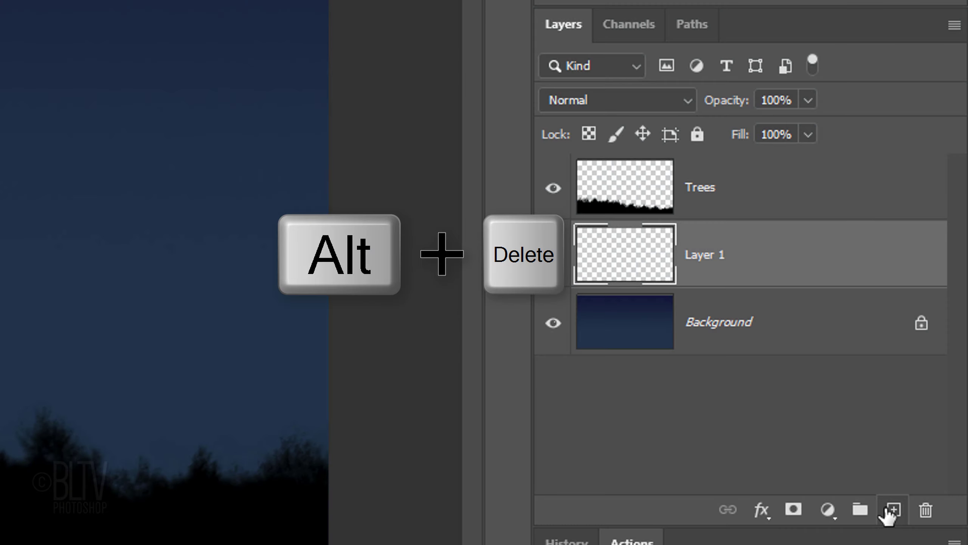
pyautogui.hotkey('alt', 'Delete')
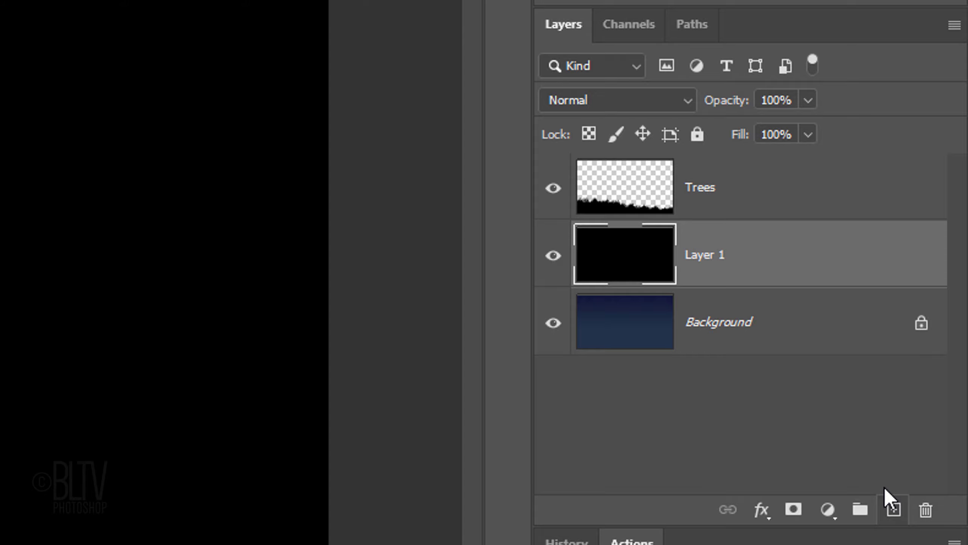
pyautogui.click(958, 27)
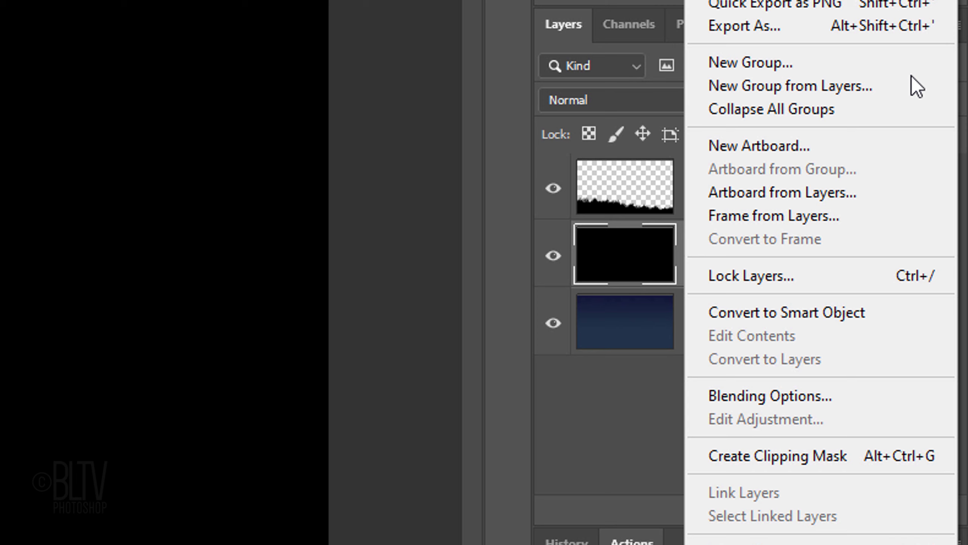
pyautogui.click(774, 313)
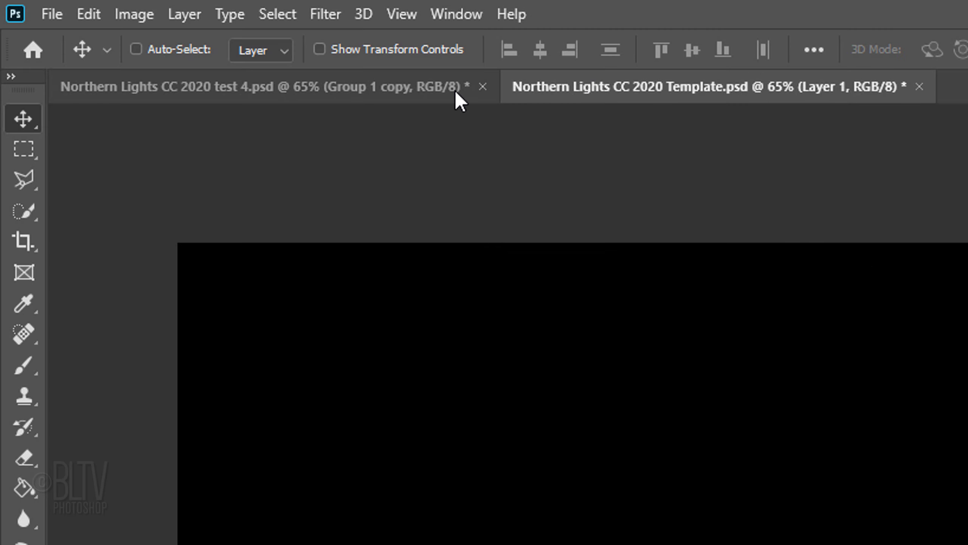
# - Apply Add Noise at 35%, Gaussian and monochromatic, to Layer 1
pyautogui.click(332, 16)
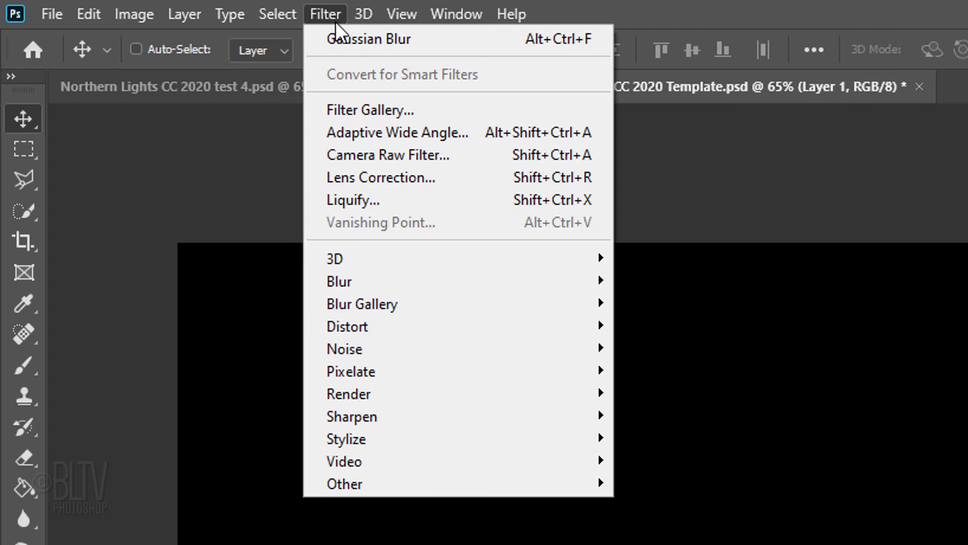
pyautogui.moveTo(359, 356)
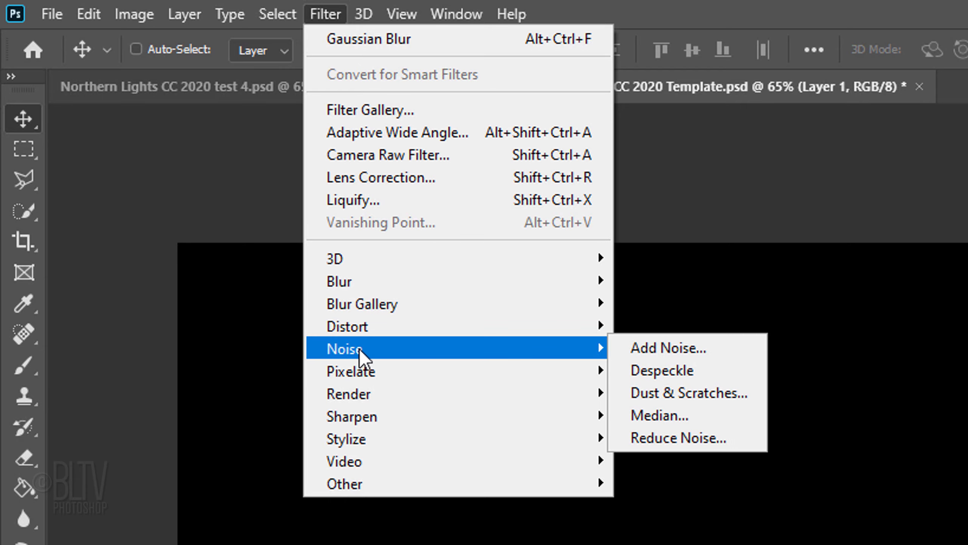
pyautogui.click(648, 348)
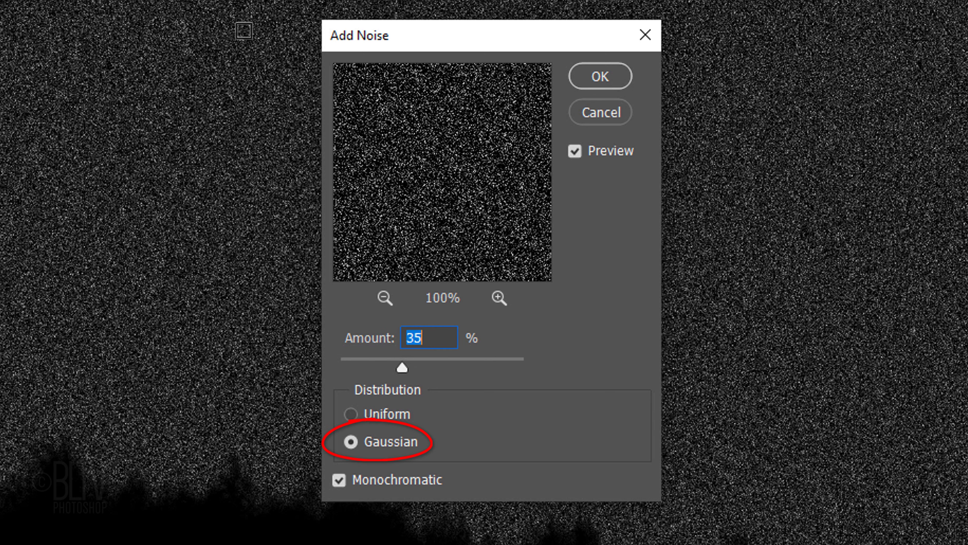
pyautogui.click(598, 79)
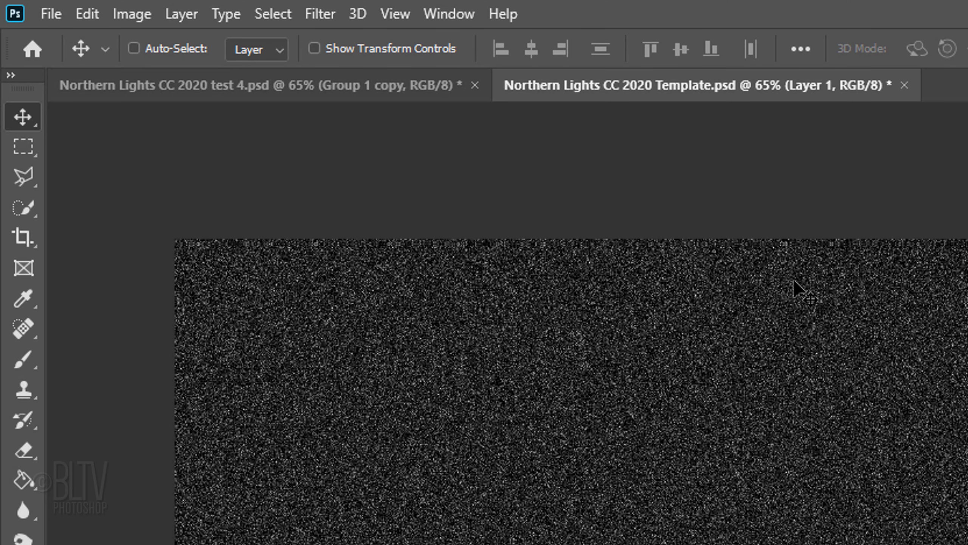
# - Soften the noise with a 0.3 px Gaussian Blur
pyautogui.click(321, 14)
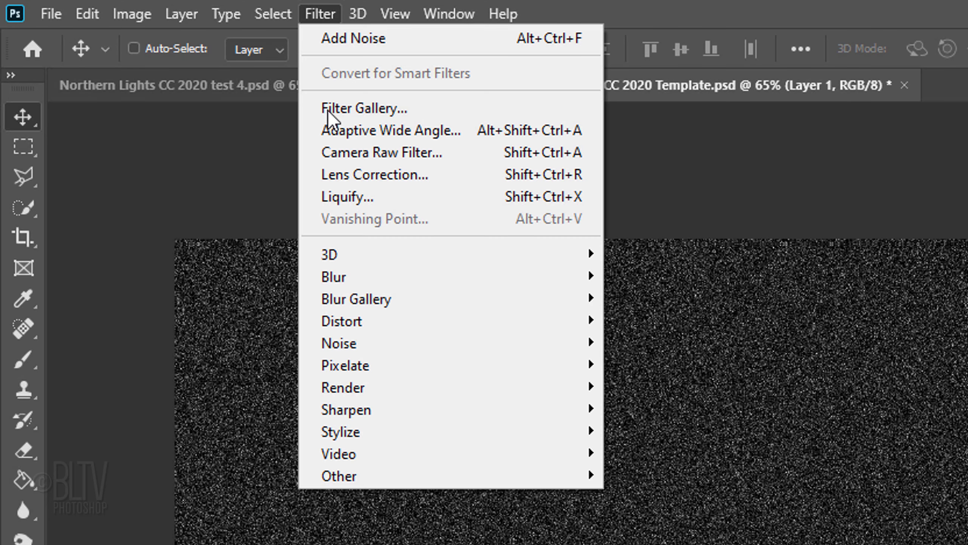
pyautogui.moveTo(326, 278)
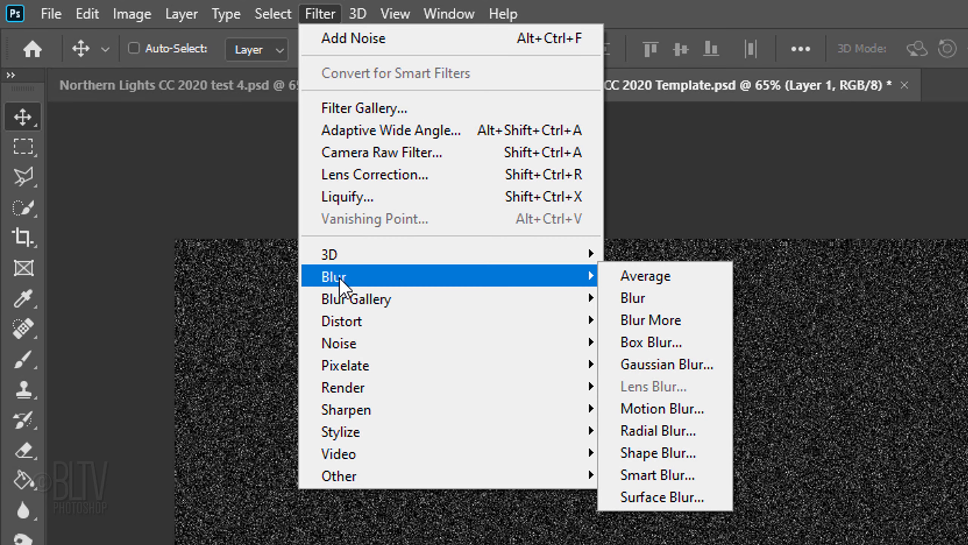
pyautogui.click(659, 366)
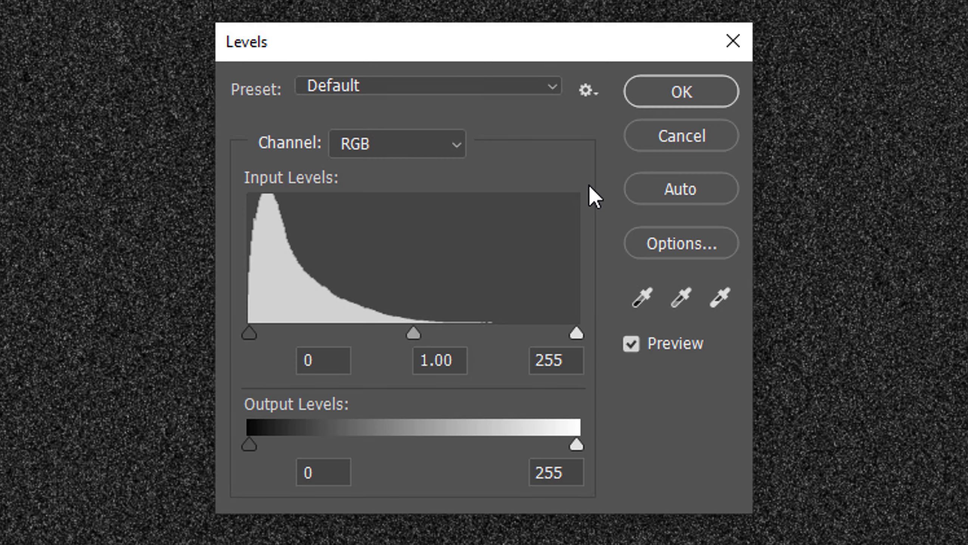
# - Set Levels input values to 130 black and 175 white for sparse stars
pyautogui.click(345, 361)
pyautogui.moveTo(345, 360); pyautogui.dragTo(297, 359)
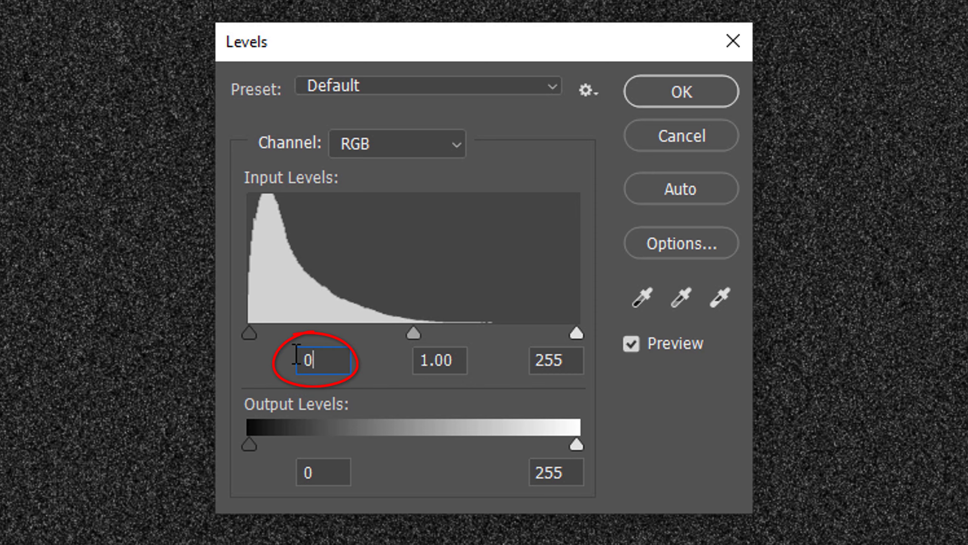
pyautogui.write('130')
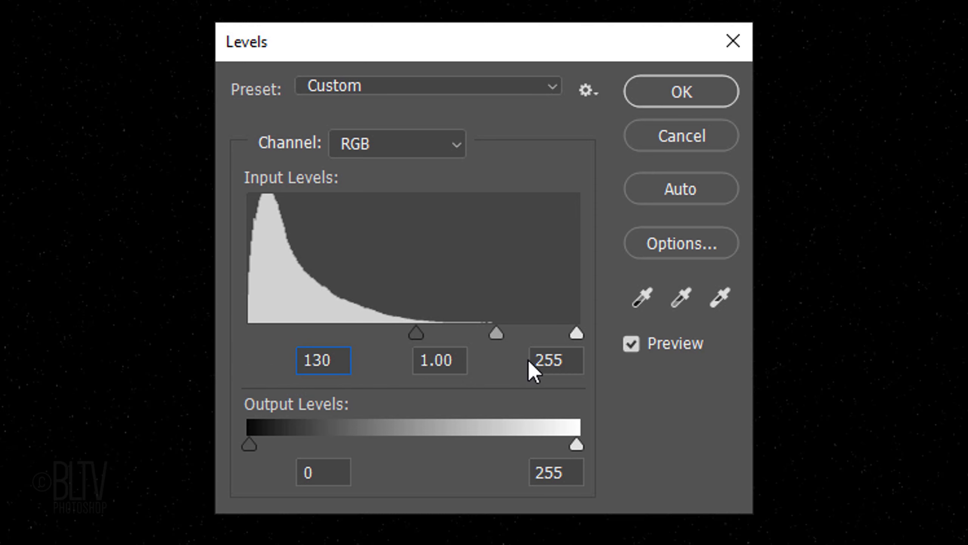
pyautogui.click(566, 359)
pyautogui.moveTo(566, 359); pyautogui.dragTo(498, 344)
pyautogui.write('175')
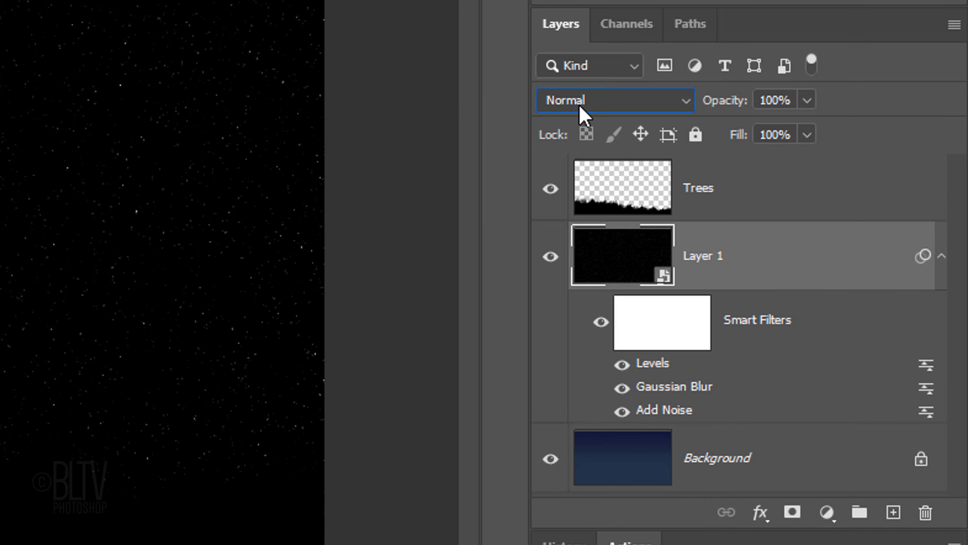
# - Set the star layer's blend mode to Screen and collapse its smart filters
pyautogui.click(579, 103)
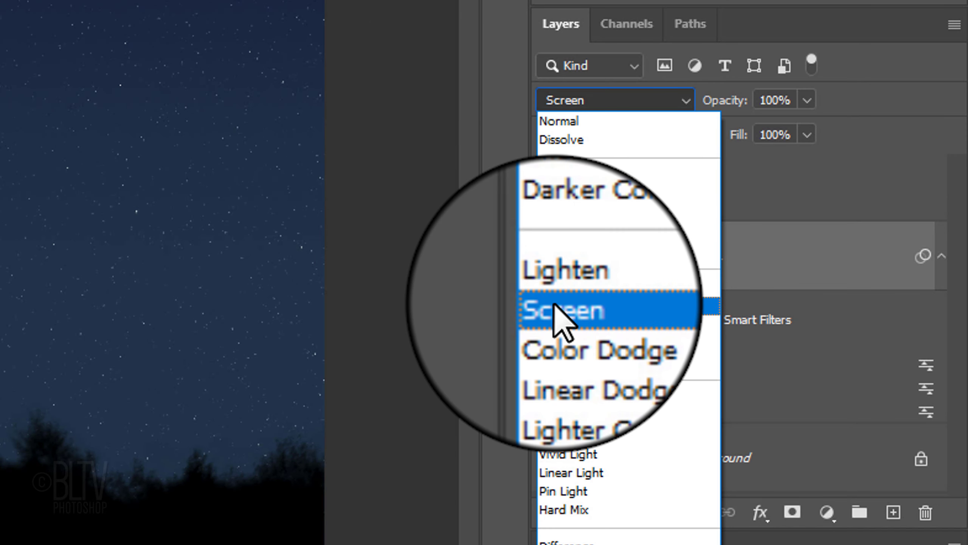
pyautogui.click(564, 313)
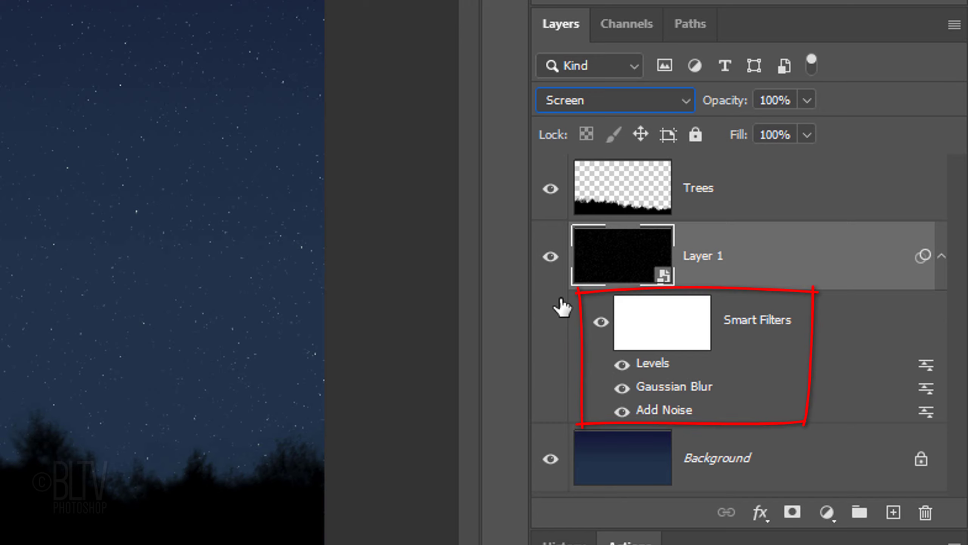
pyautogui.click(943, 257)
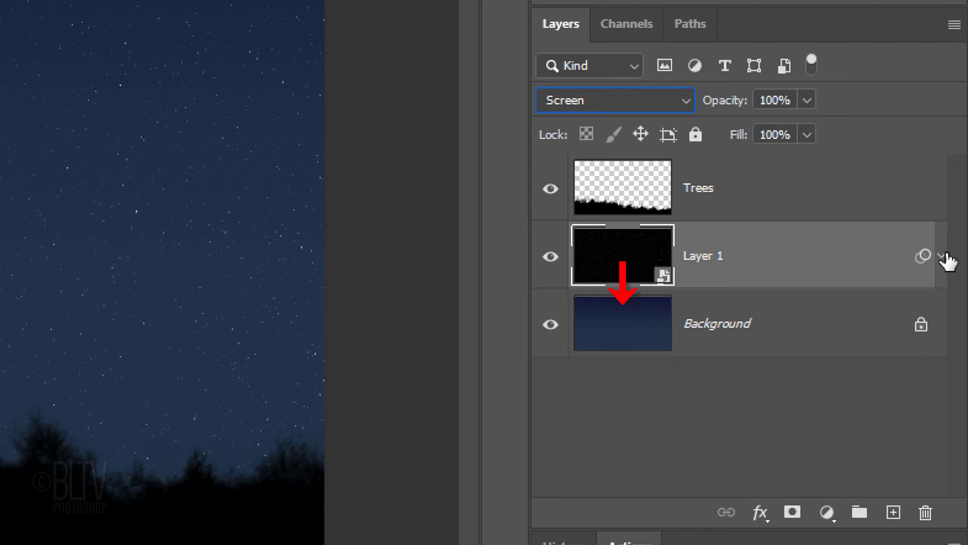
# - Add an empty layer below the stars and set up a Soft Round 700 px Brush Tool
pyautogui.keyDown('ctrl'); pyautogui.click(893, 512); pyautogui.keyUp('ctrl')
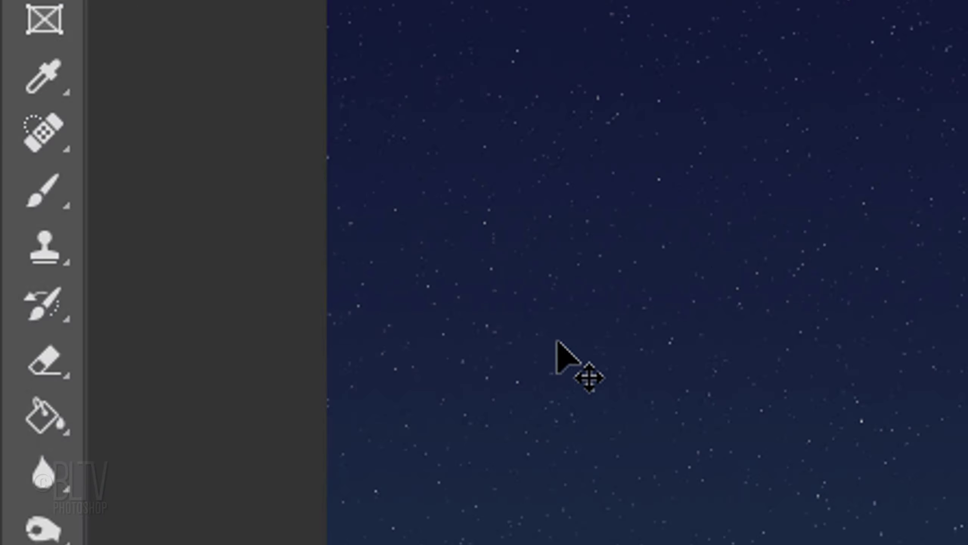
pyautogui.rightClick(64, 189)
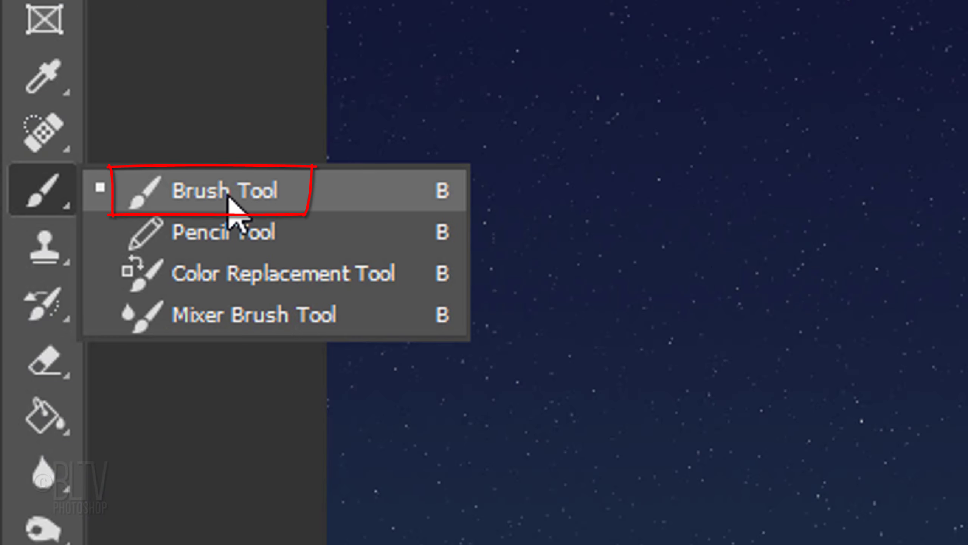
pyautogui.click(229, 199)
pyautogui.click(216, 69)
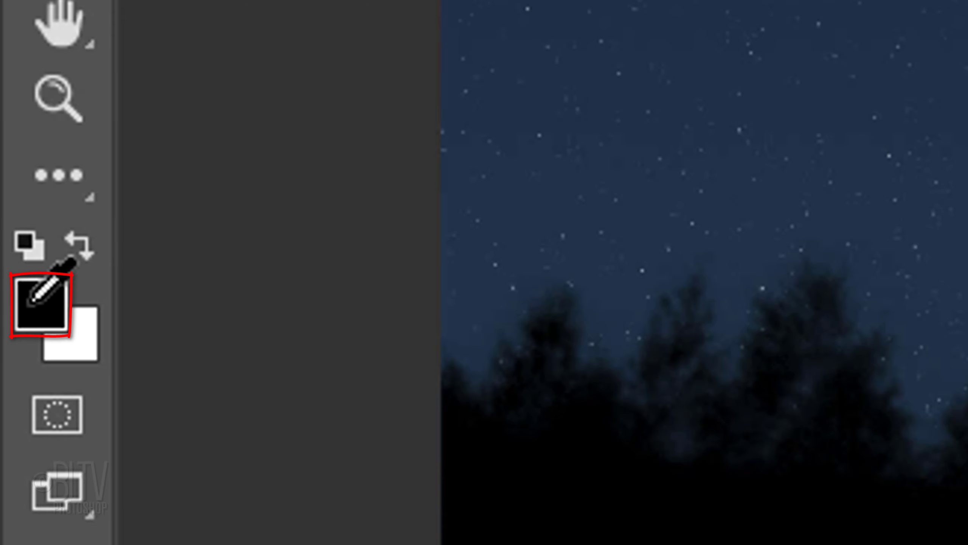
# - Set the foreground colour to purple B91BBF
pyautogui.click(39, 304)
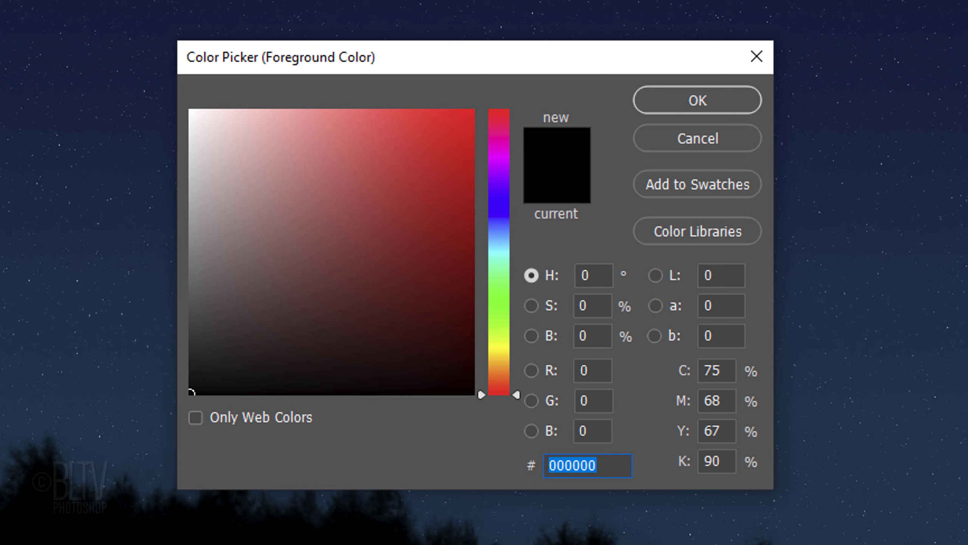
pyautogui.write('B9')
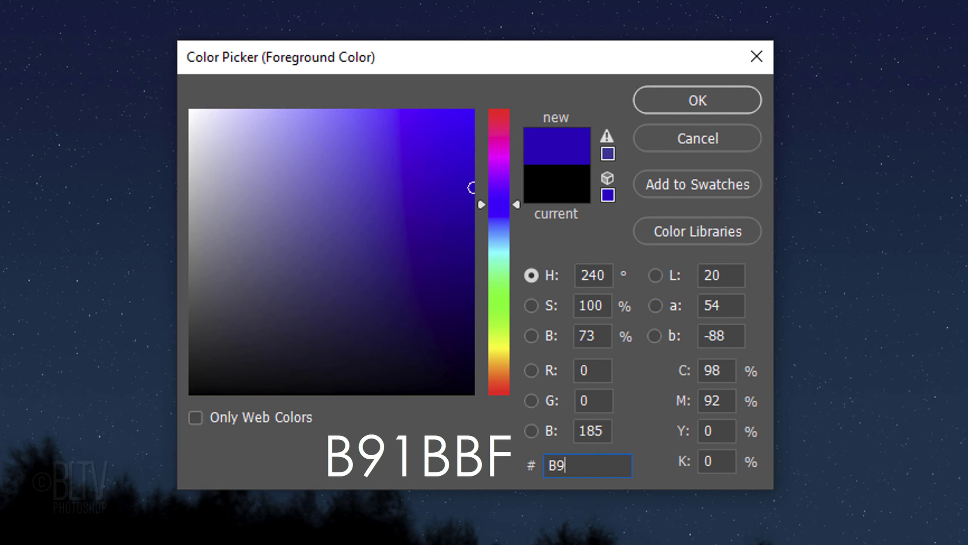
pyautogui.write('1B')
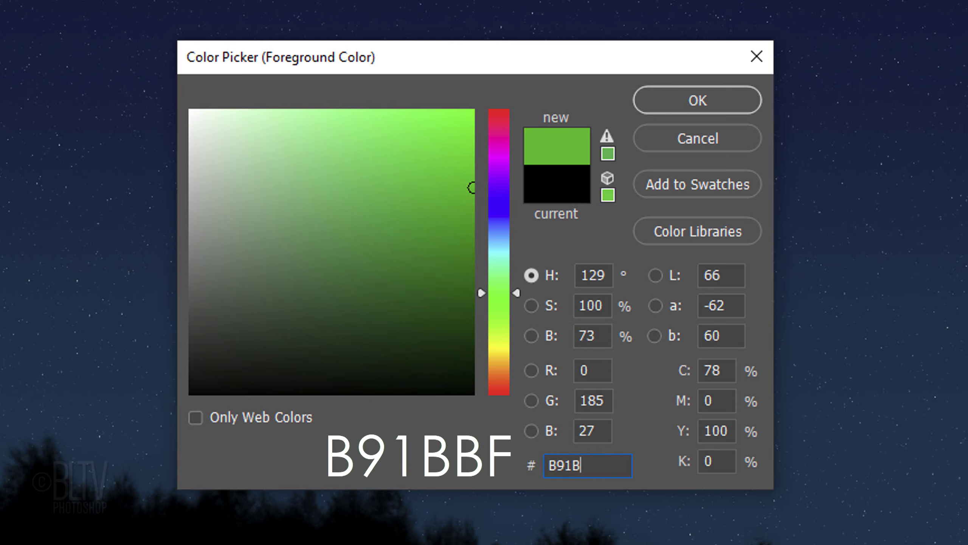
pyautogui.write('BF')
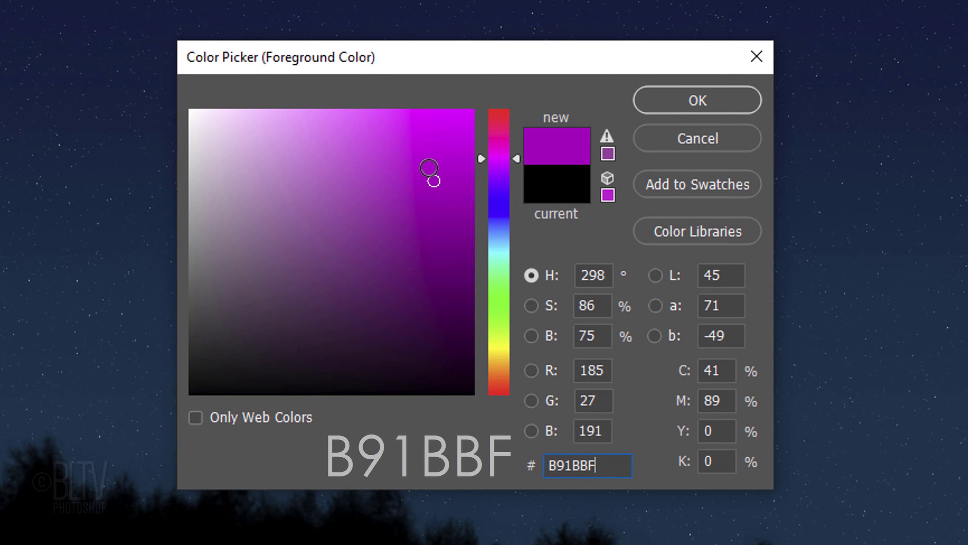
pyautogui.click(686, 100)
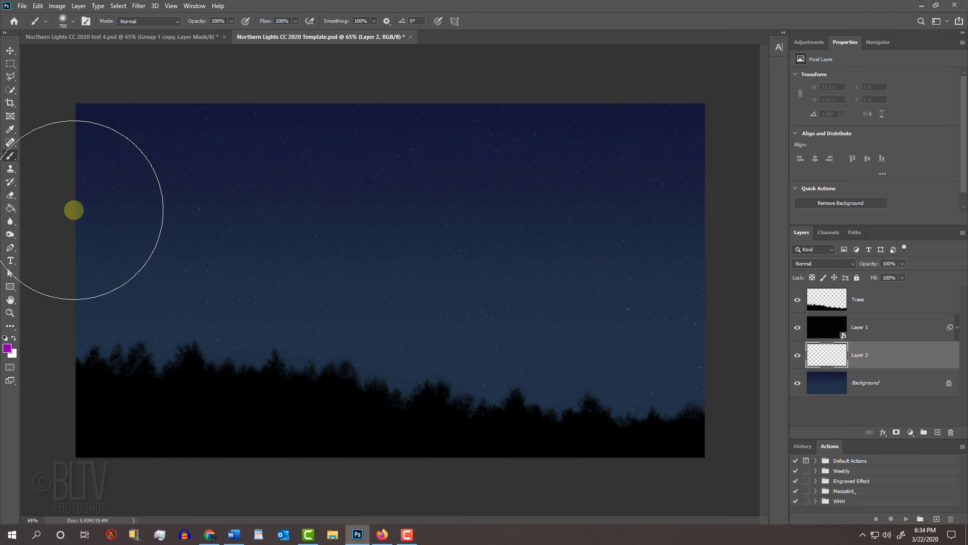
# - Paint a broad band across the top of the sky on Layer 2 at 40% opacity
pyautogui.moveTo(74, 210)
pyautogui.mouseDown()
pyautogui.moveTo(326, 196)
pyautogui.moveTo(575, 200)
pyautogui.moveTo(781, 238)
pyautogui.mouseUp()
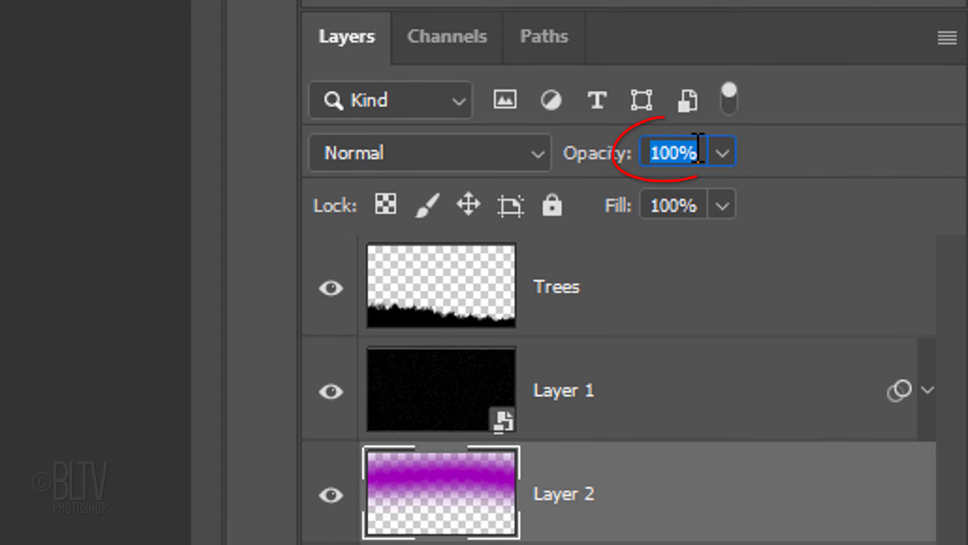
pyautogui.write('40')
pyautogui.press('Return')
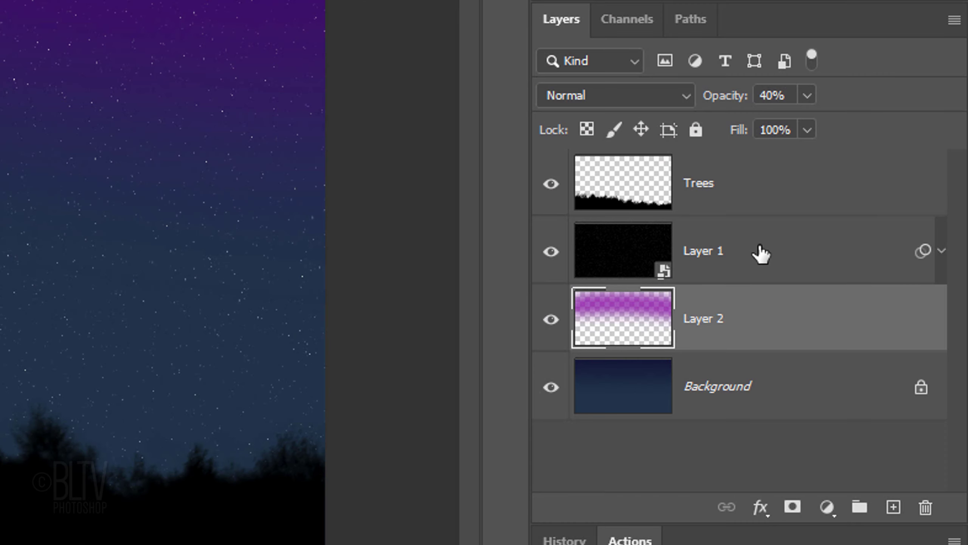
# - Blend the purple layer with Screen, then add Layer 3 above the stars inside Group 1
pyautogui.hotkey('alt', 'shift', 's')
pyautogui.click(759, 258)
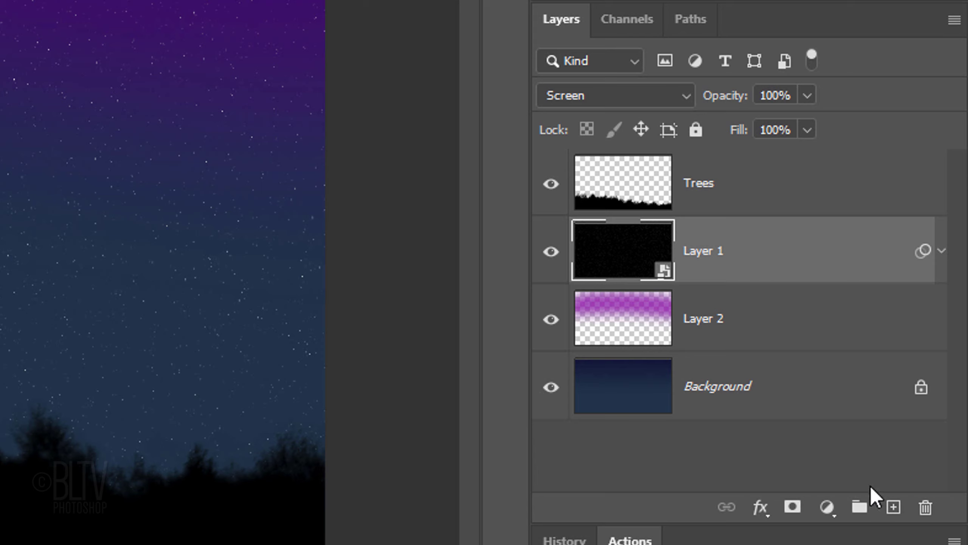
pyautogui.click(892, 508)
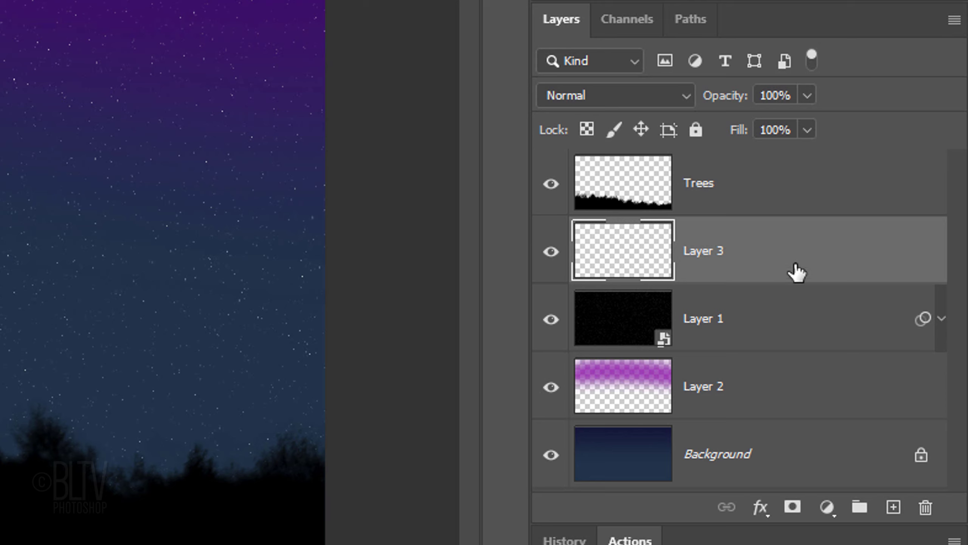
pyautogui.moveTo(795, 270); pyautogui.dragTo(854, 503)
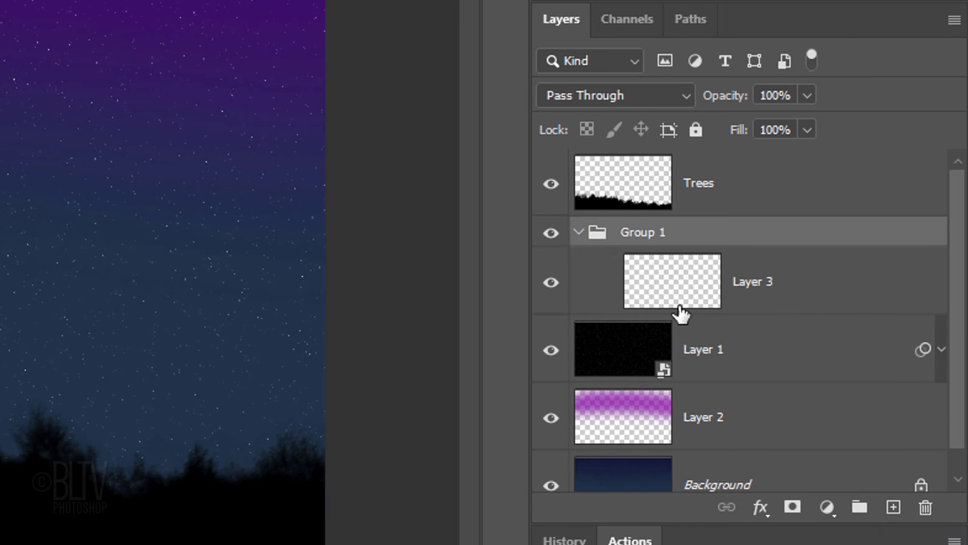
pyautogui.click(673, 295)
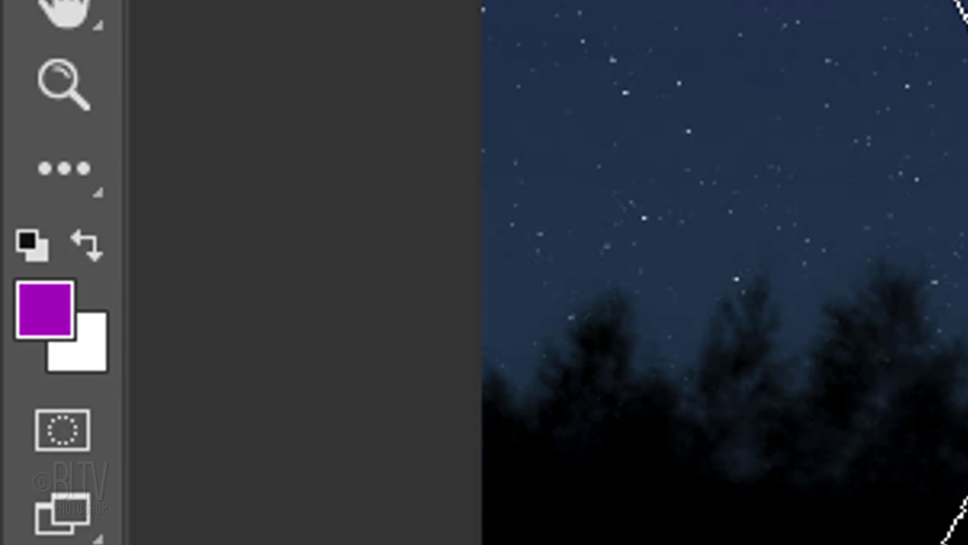
# - Paint a 63FF72 green wave with a 300 px brush and blend Layer 3 with Color Dodge
pyautogui.click(50, 306)
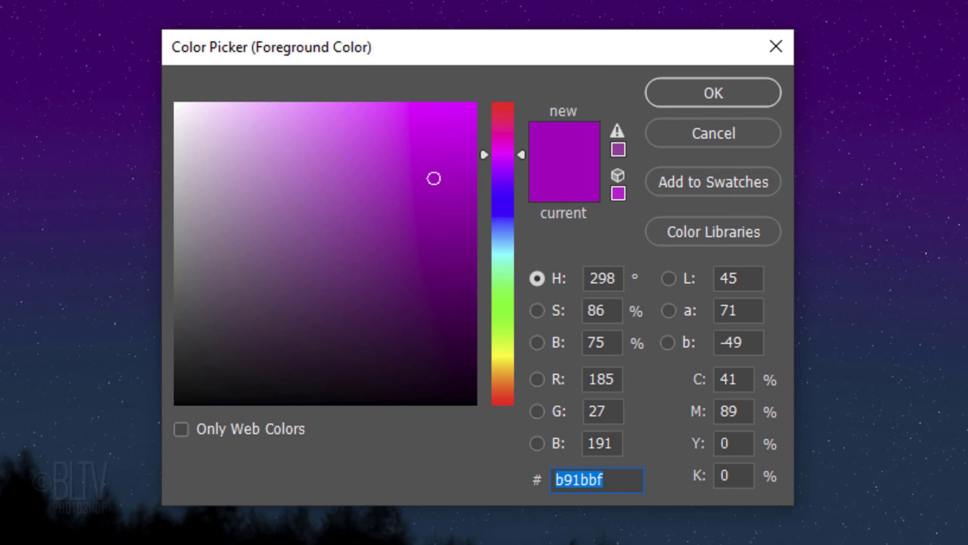
pyautogui.write('6')
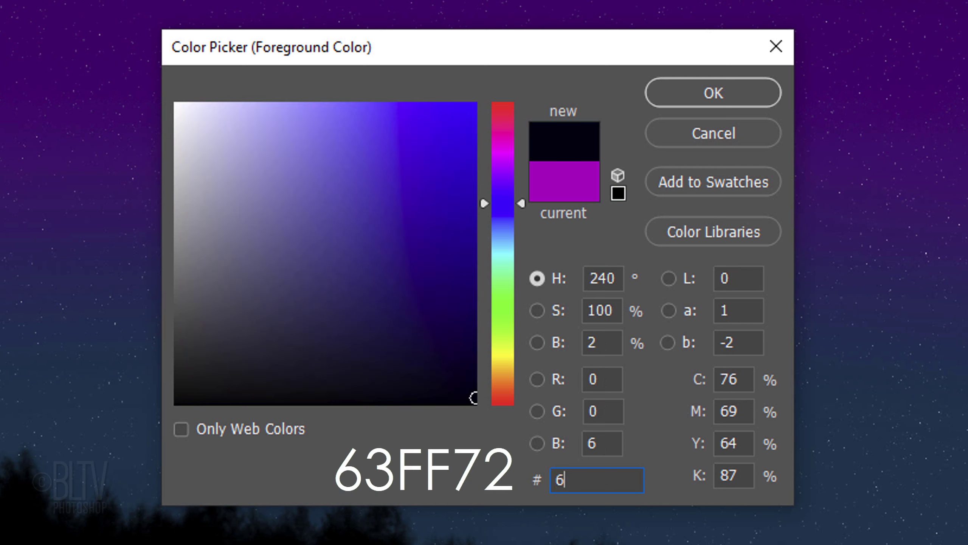
pyautogui.write('3F')
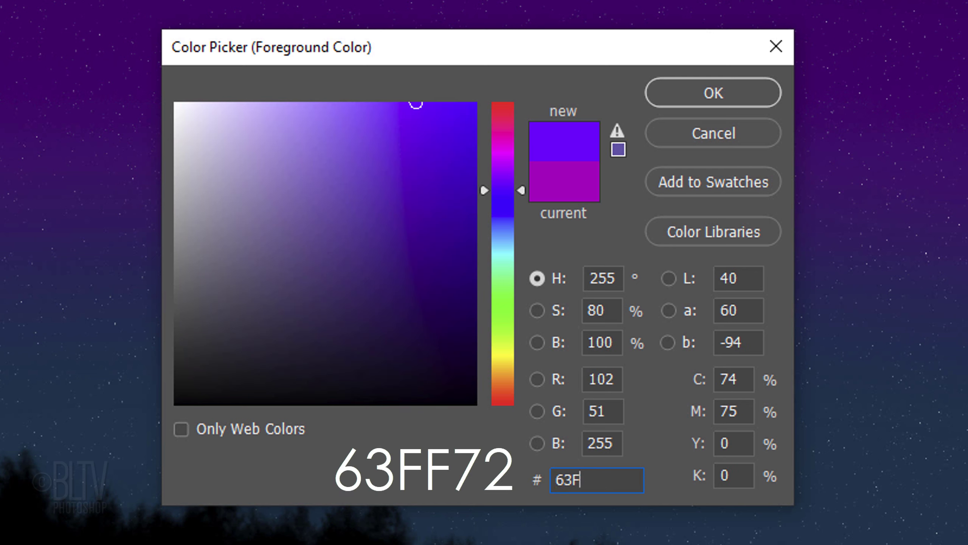
pyautogui.write('F72')
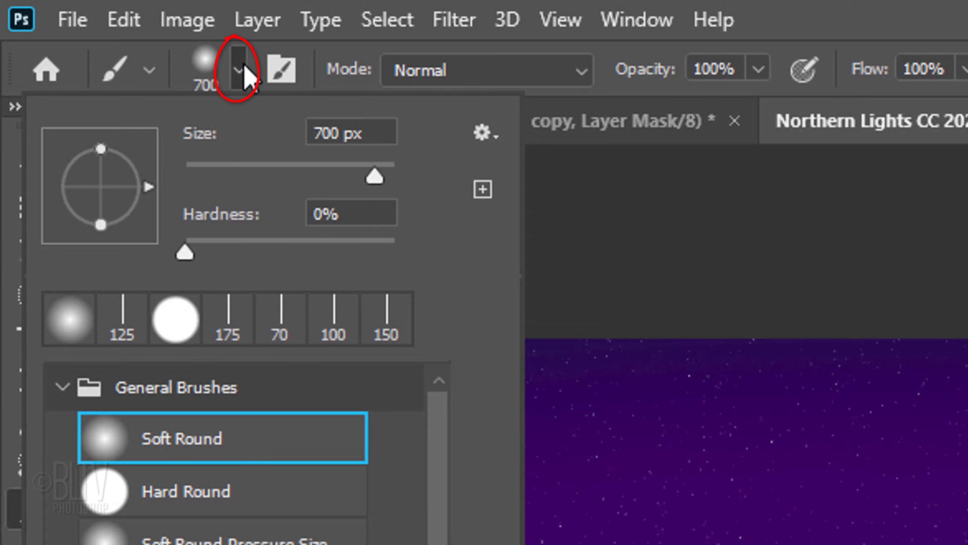
pyautogui.click(343, 131)
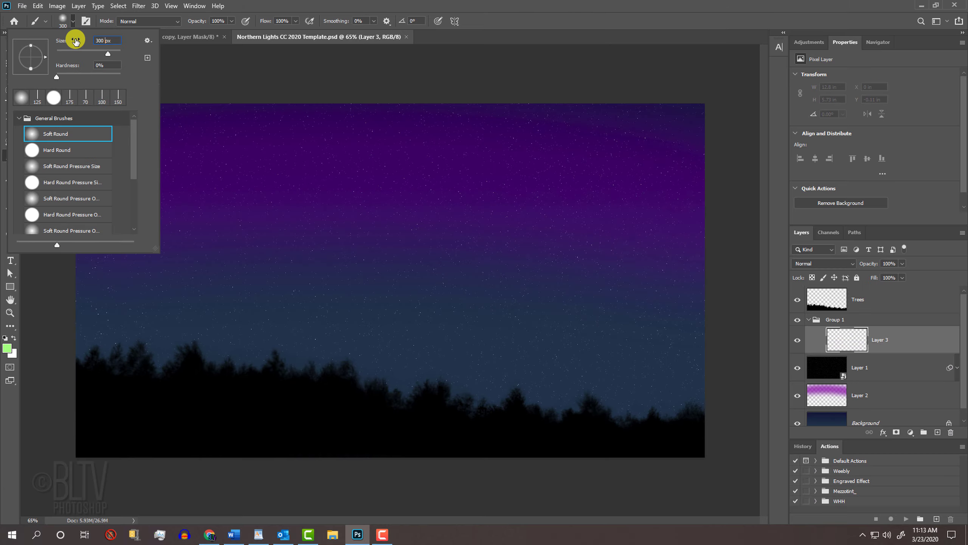
pyautogui.press('Return')
pyautogui.moveTo(74, 91)
pyautogui.mouseDown()
pyautogui.moveTo(70, 178)
pyautogui.moveTo(115, 214)
pyautogui.moveTo(178, 235)
pyautogui.moveTo(289, 246)
pyautogui.moveTo(496, 218)
pyautogui.moveTo(579, 220)
pyautogui.moveTo(641, 235)
pyautogui.moveTo(696, 265)
pyautogui.moveTo(761, 345)
pyautogui.mouseUp()
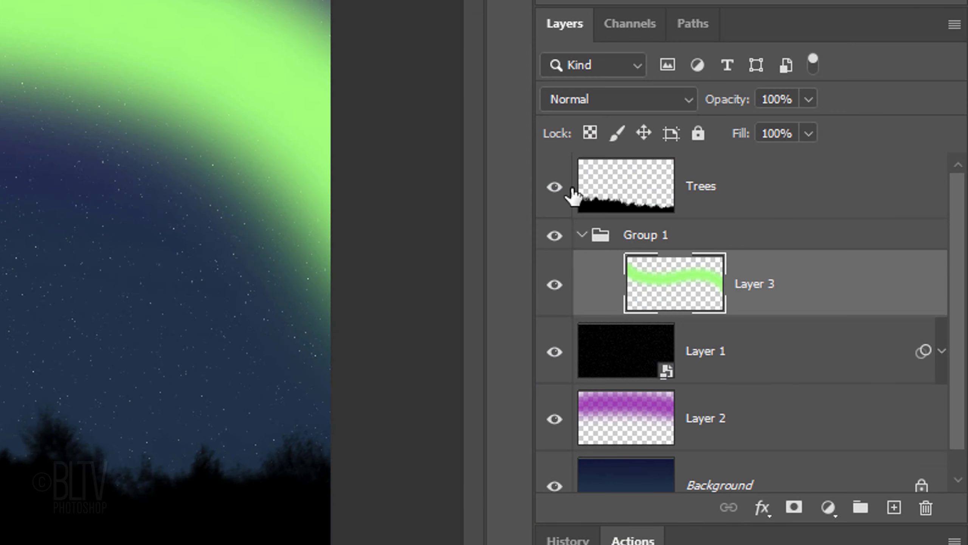
pyautogui.click(832, 263)
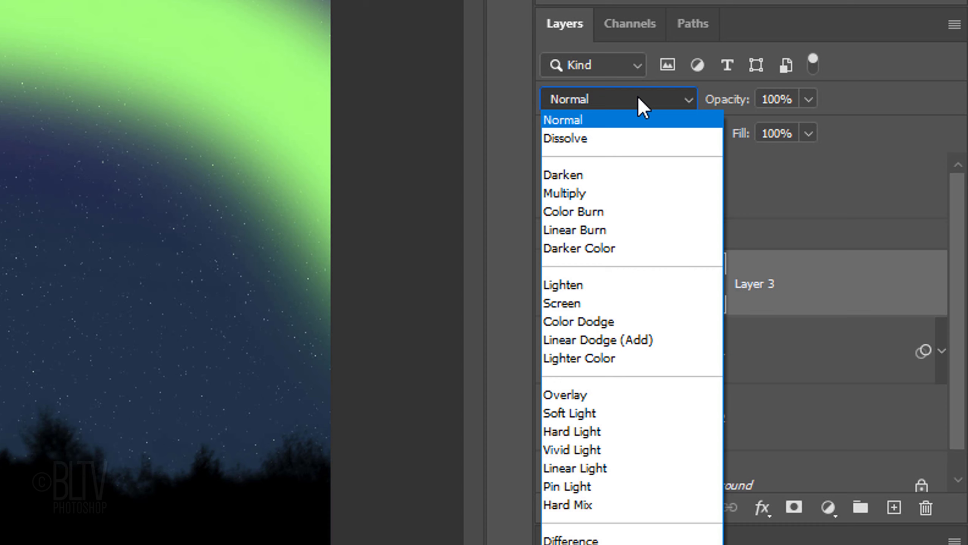
pyautogui.click(578, 323)
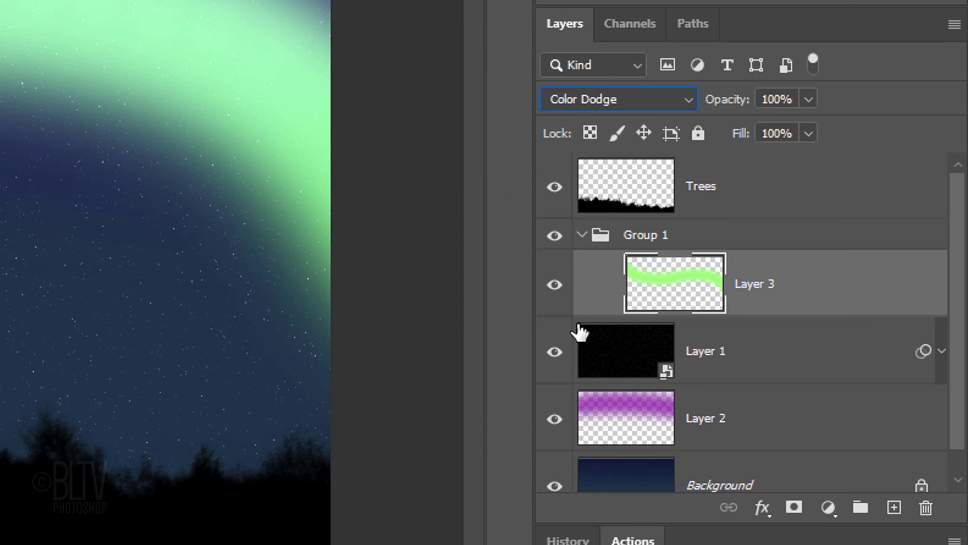
# - Add Layer 4 above Layer 3, reset colours to black and white, and render Fibers (Variance 35, Strength 64)
pyautogui.click(893, 508)
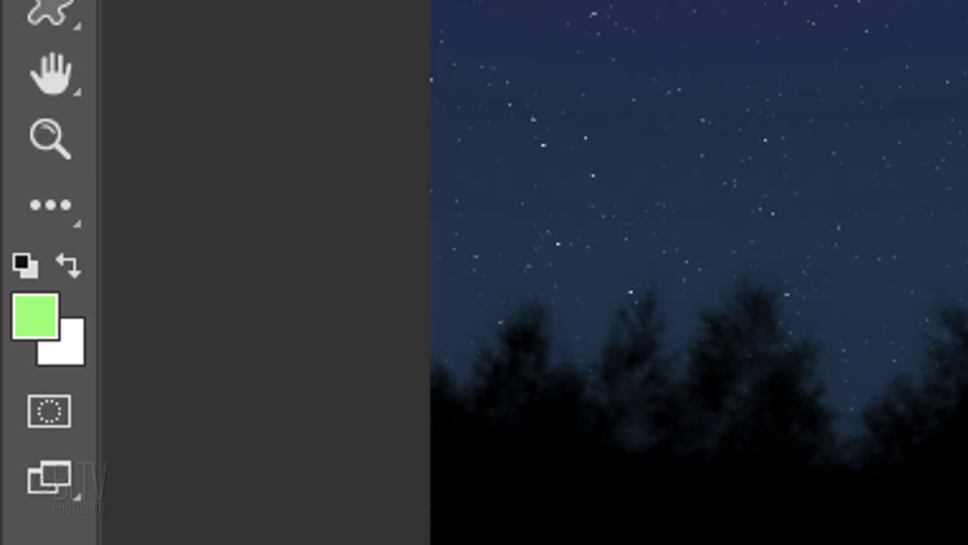
pyautogui.press('d')
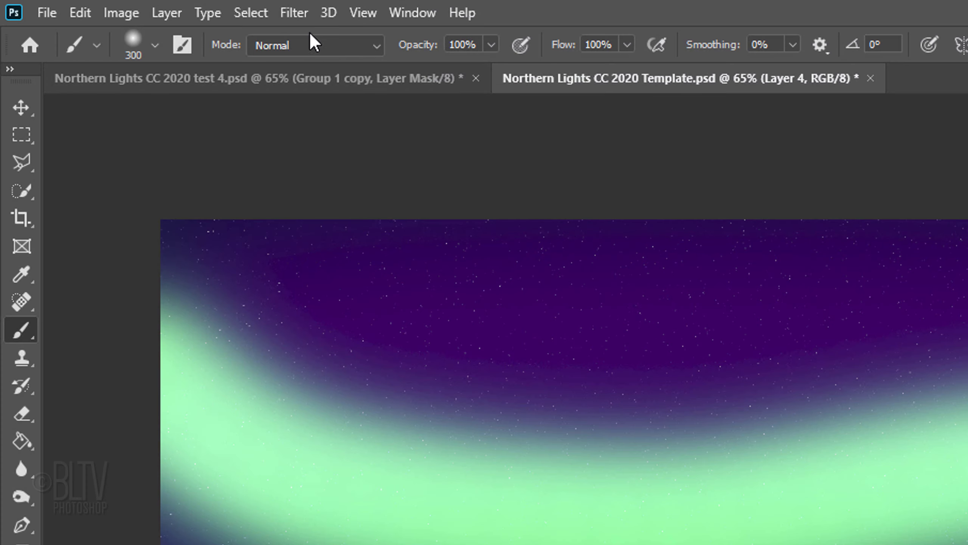
pyautogui.click(297, 16)
pyautogui.moveTo(331, 362)
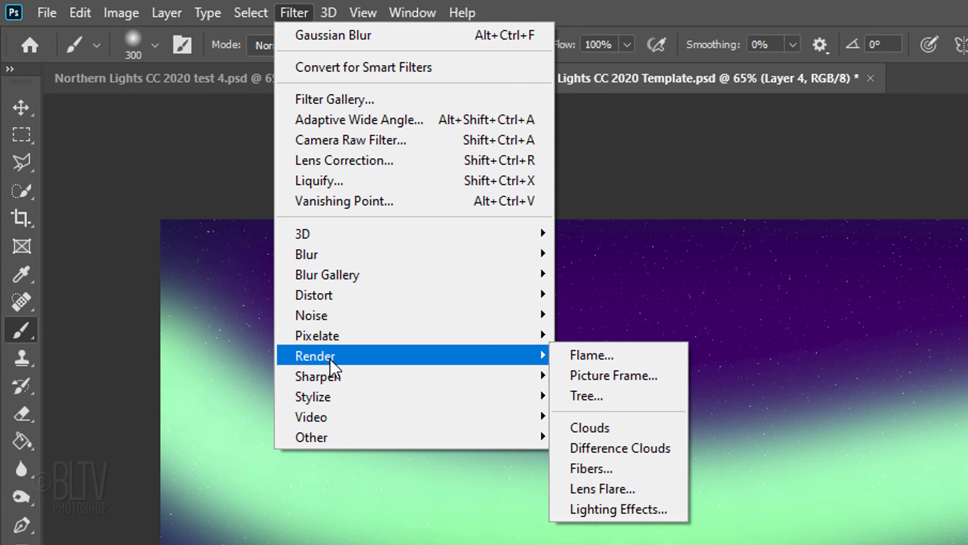
pyautogui.click(589, 459)
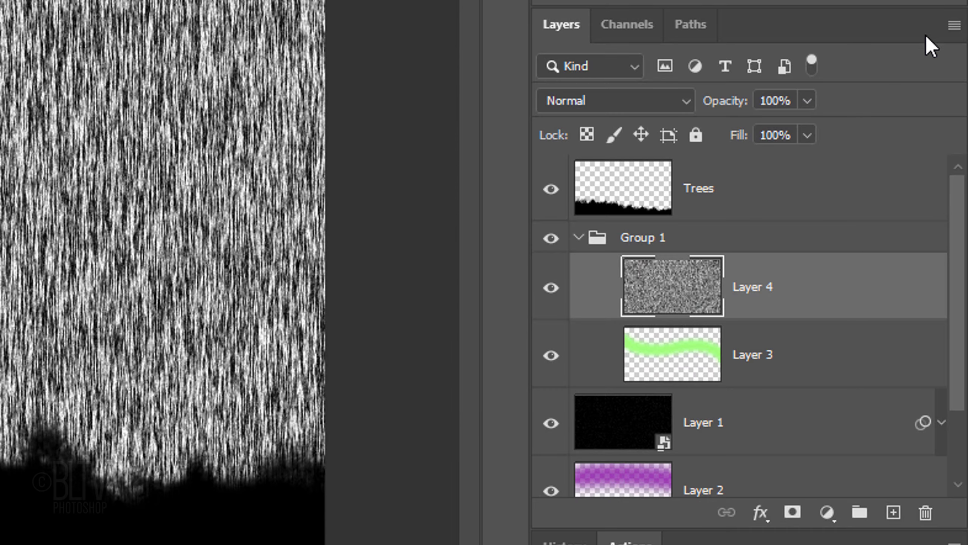
# - Convert Layer 4 to a smart object and apply a 90°, 500 px Motion Blur
pyautogui.click(955, 26)
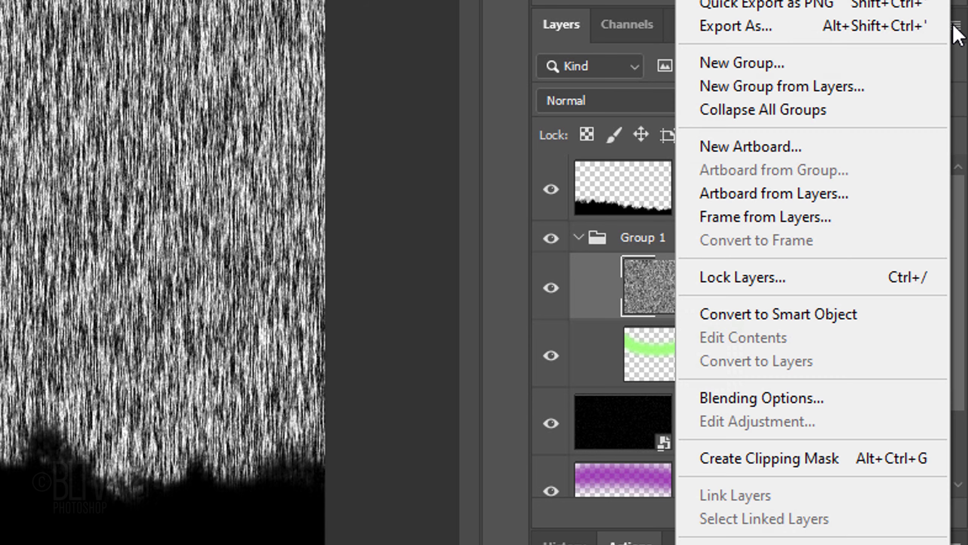
pyautogui.click(777, 314)
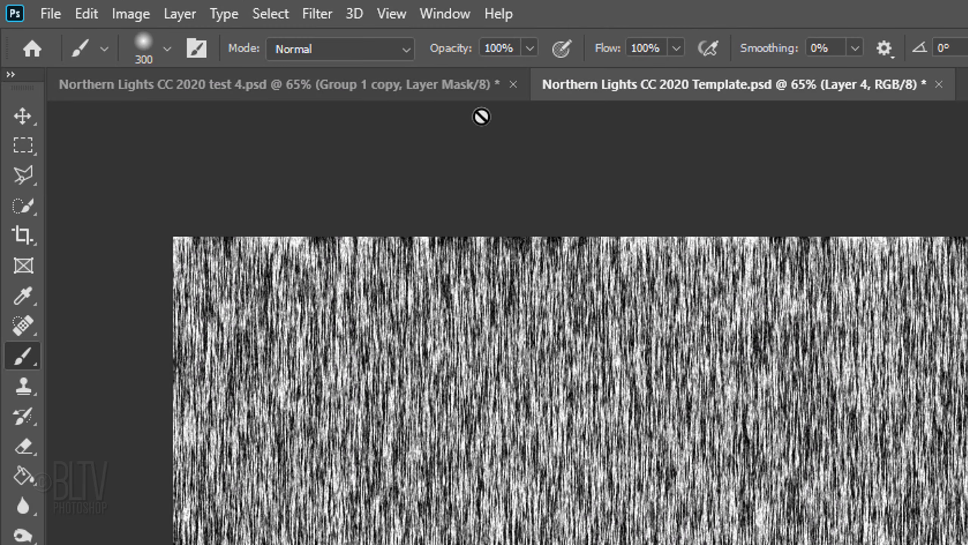
pyautogui.click(316, 12)
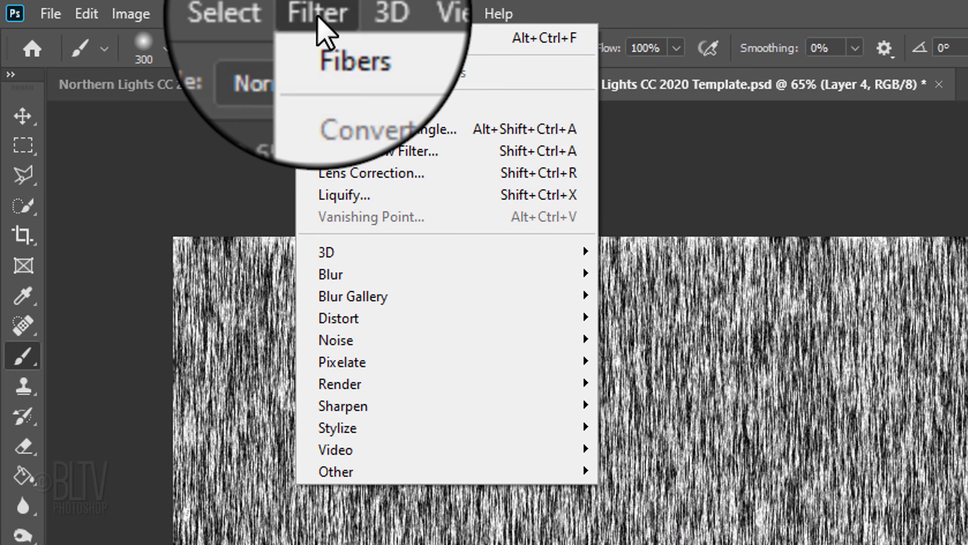
pyautogui.moveTo(364, 277)
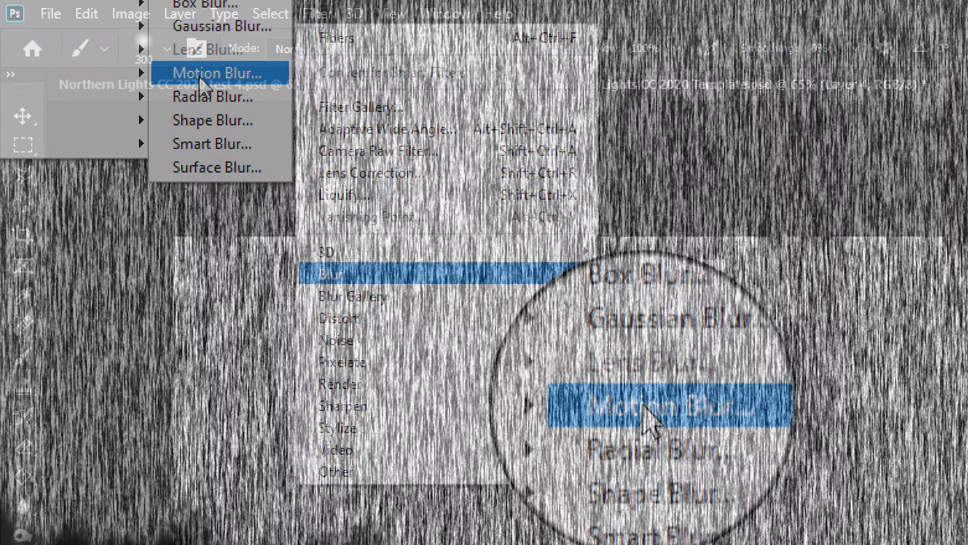
pyautogui.click(644, 406)
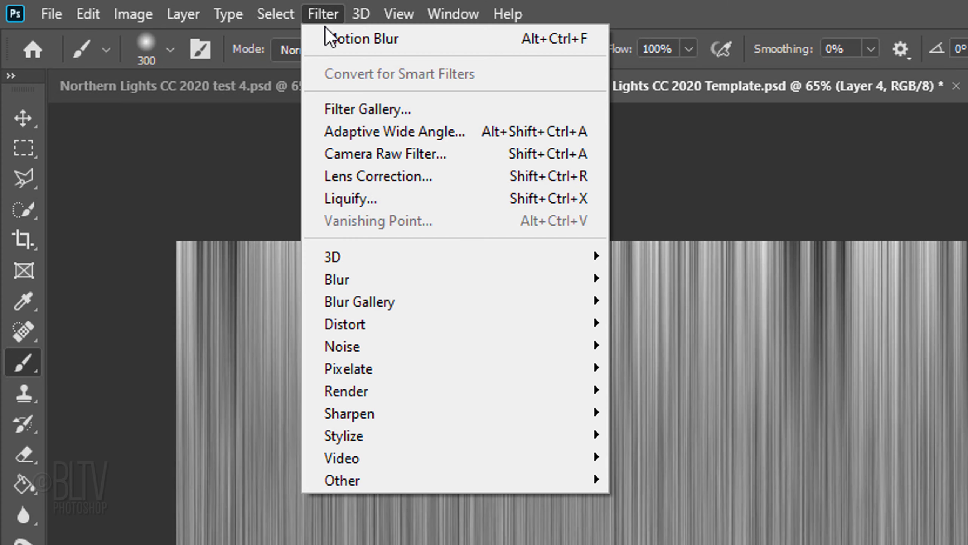
# - Add an 8-pixel Gaussian Blur to soften the streaks
pyautogui.moveTo(354, 274)
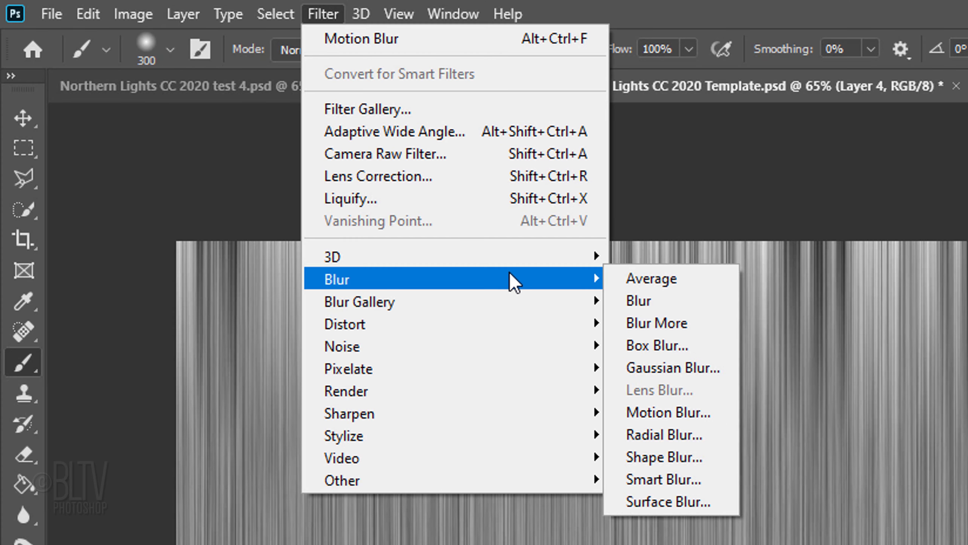
pyautogui.click(662, 368)
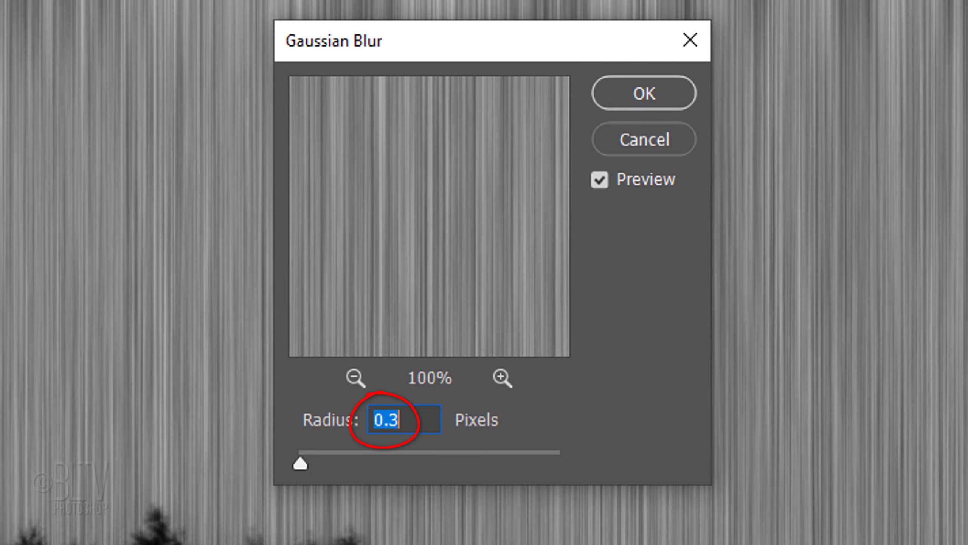
pyautogui.write('8')
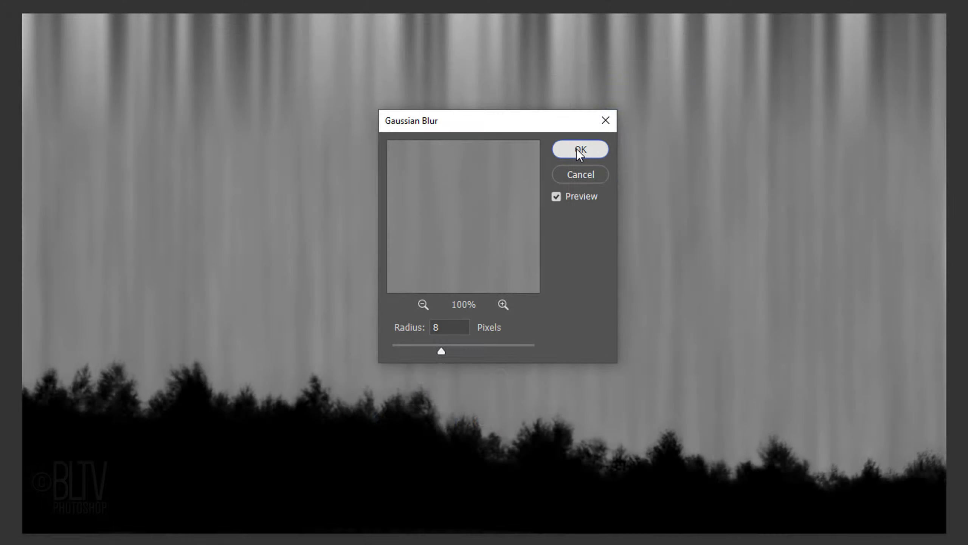
pyautogui.click(640, 95)
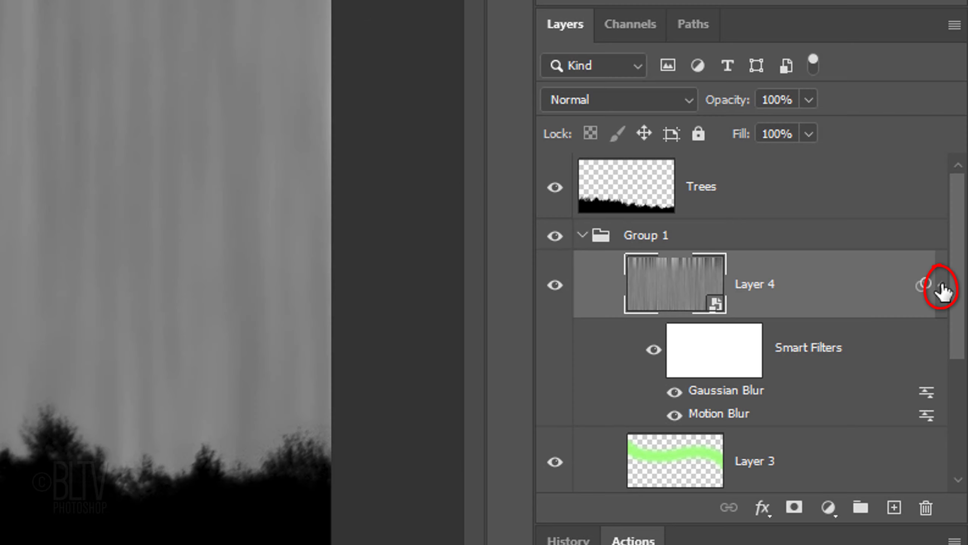
# - Collapse Layer 4's filters, clip it to Layer 3 with Ctrl+Alt+G, and select Layer 3
pyautogui.click(941, 287)
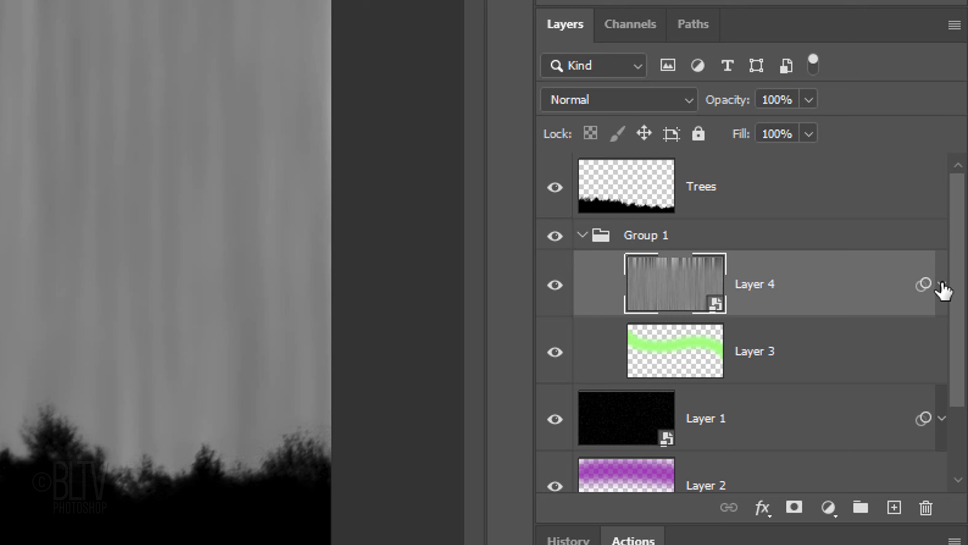
pyautogui.hotkey('ctrl', 'alt', 'g')
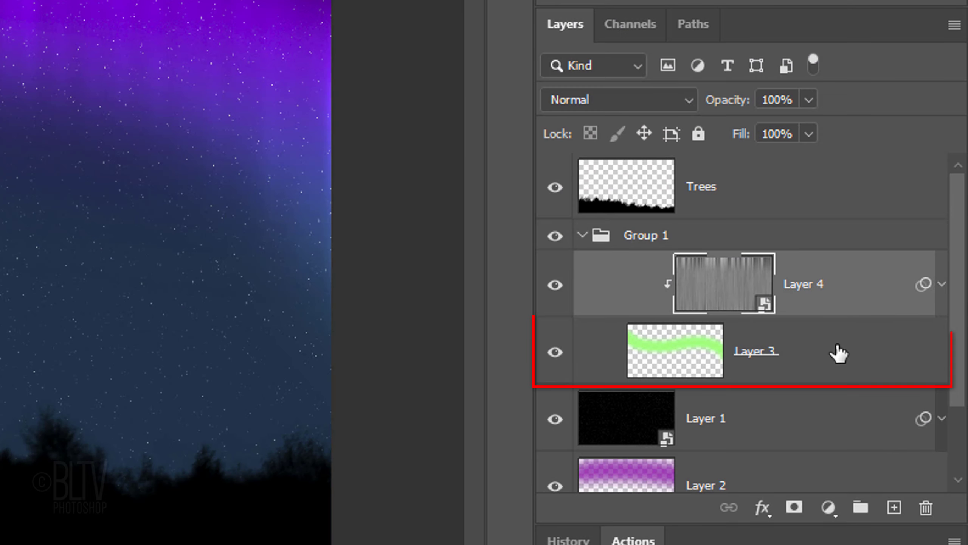
pyautogui.click(839, 353)
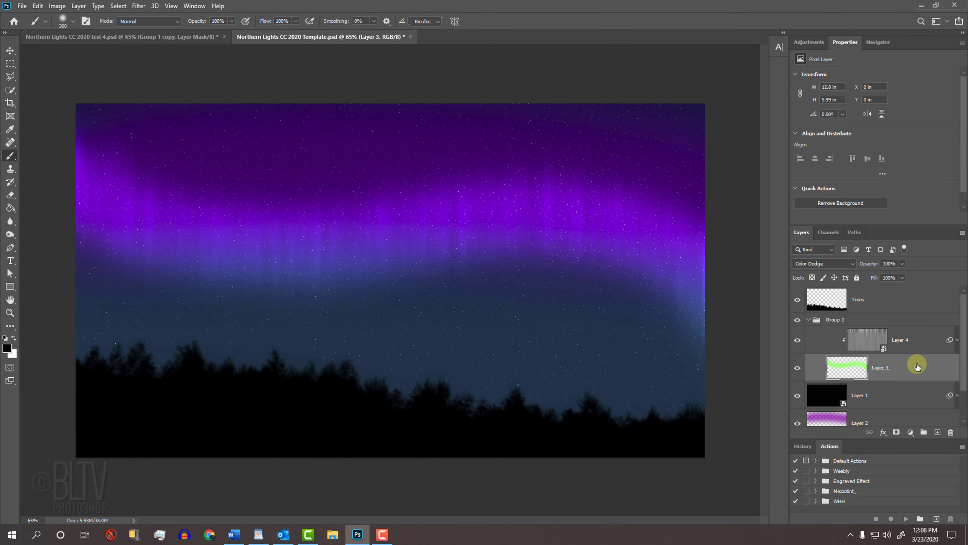
# - Free-transform Layer 3, Alt-stretching it upward from the centre to about 187% (11.24 in tall)
pyautogui.hotkey('ctrl', 't')
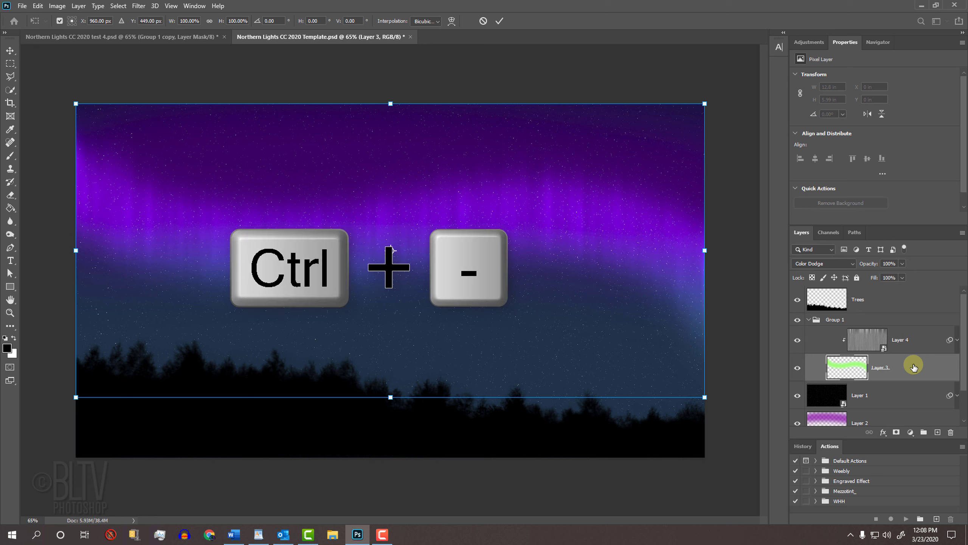
pyautogui.hotkey('ctrl', '-')
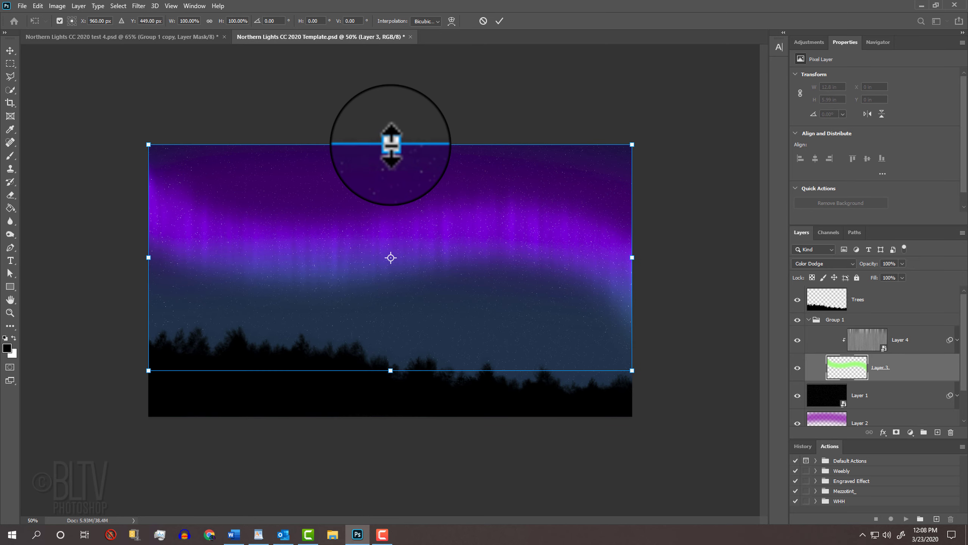
pyautogui.click(390, 145)
pyautogui.press('alt')
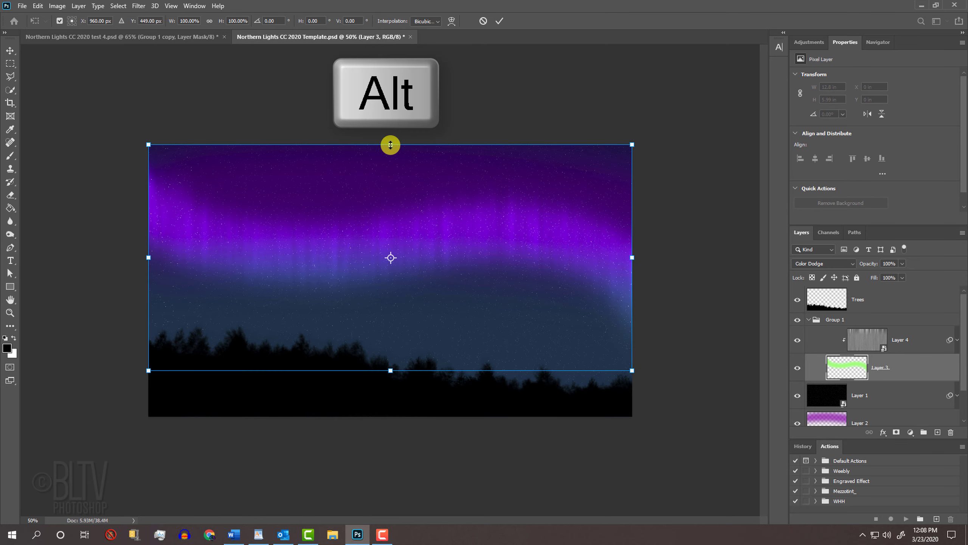
pyautogui.moveTo(390, 144); pyautogui.dragTo(389, 45)
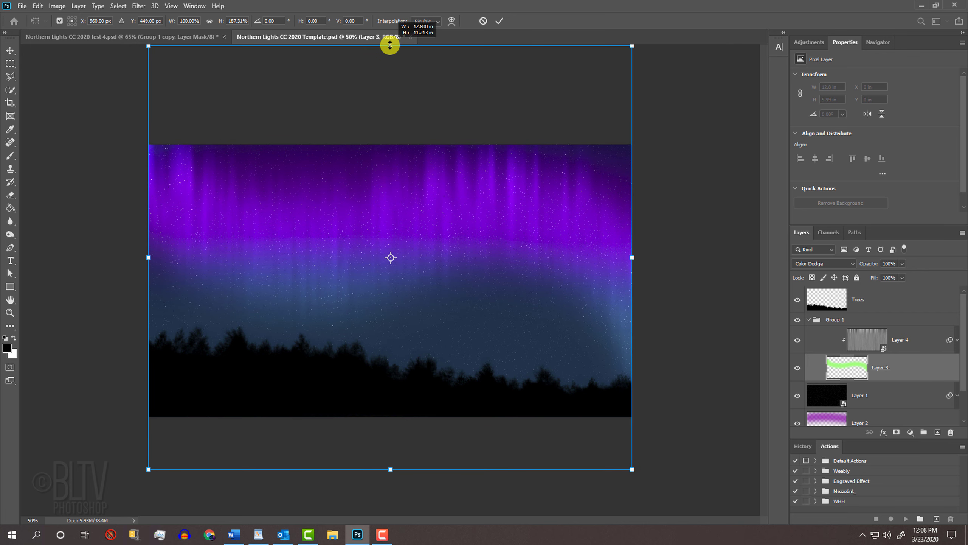
pyautogui.press('Return')
pyautogui.press('b')
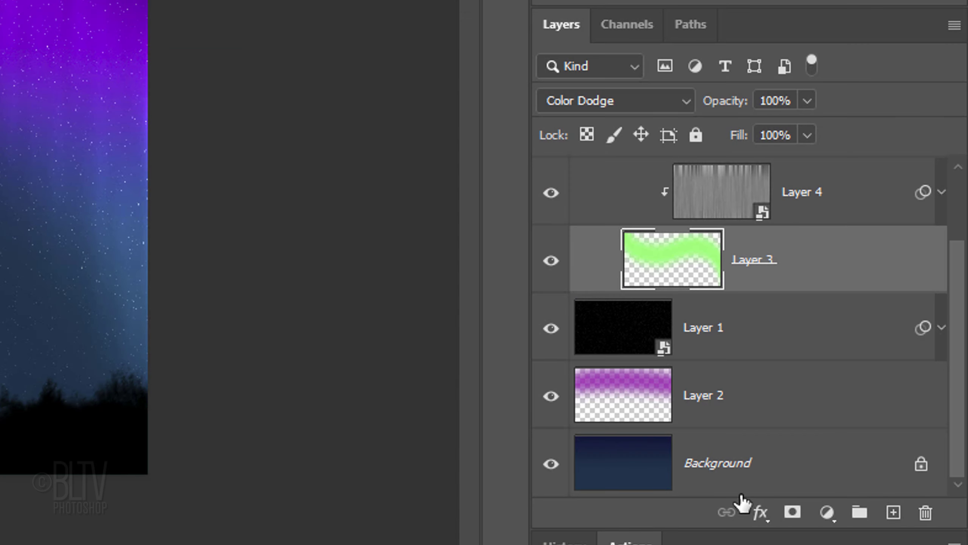
# - Add a layer mask to Layer 3 and paint a dark S-shaped wave with a softened left end
pyautogui.click(793, 515)
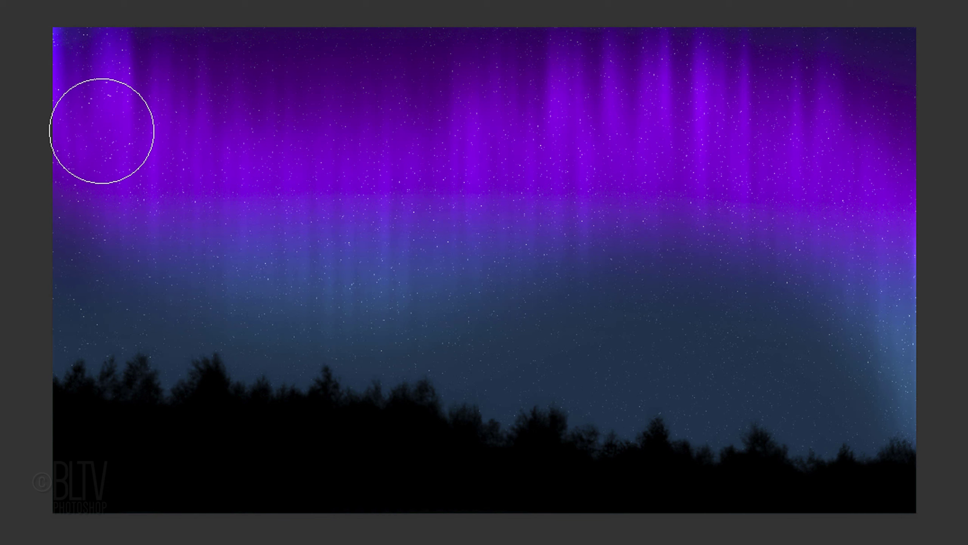
pyautogui.hotkey('ctrl', '[')
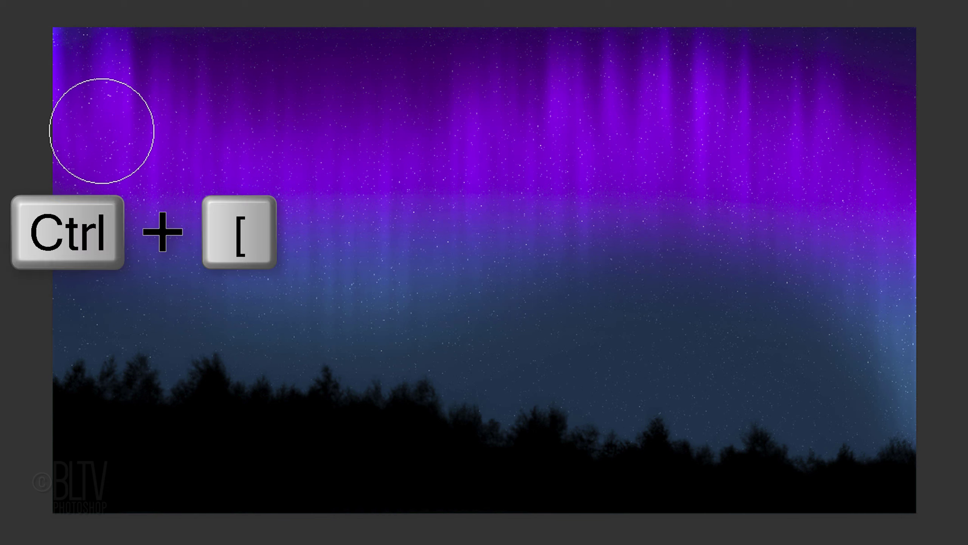
pyautogui.press('[')
pyautogui.press('[')
pyautogui.press('[')
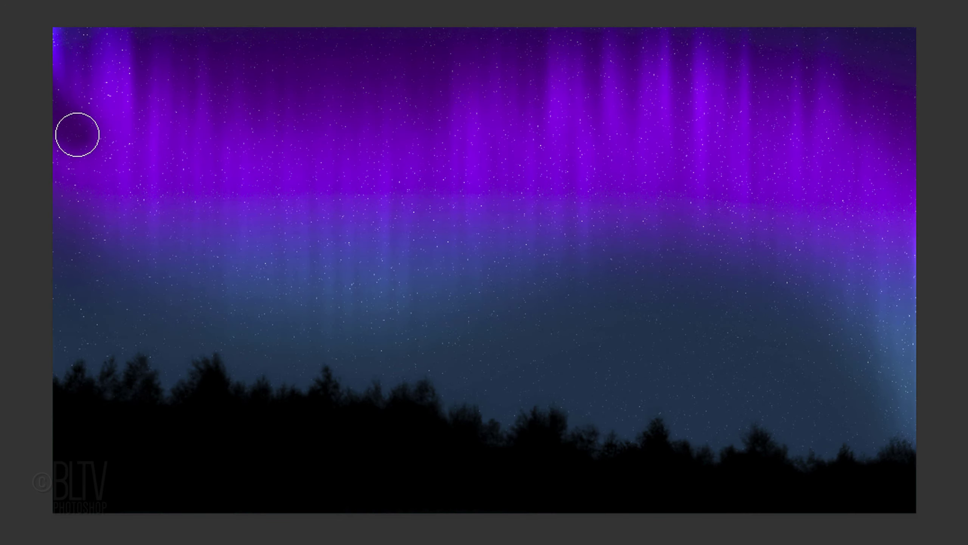
pyautogui.moveTo(75, 135)
pyautogui.mouseDown()
pyautogui.moveTo(346, 190)
pyautogui.moveTo(601, 146)
pyautogui.moveTo(840, 233)
pyautogui.moveTo(964, 389)
pyautogui.mouseUp()
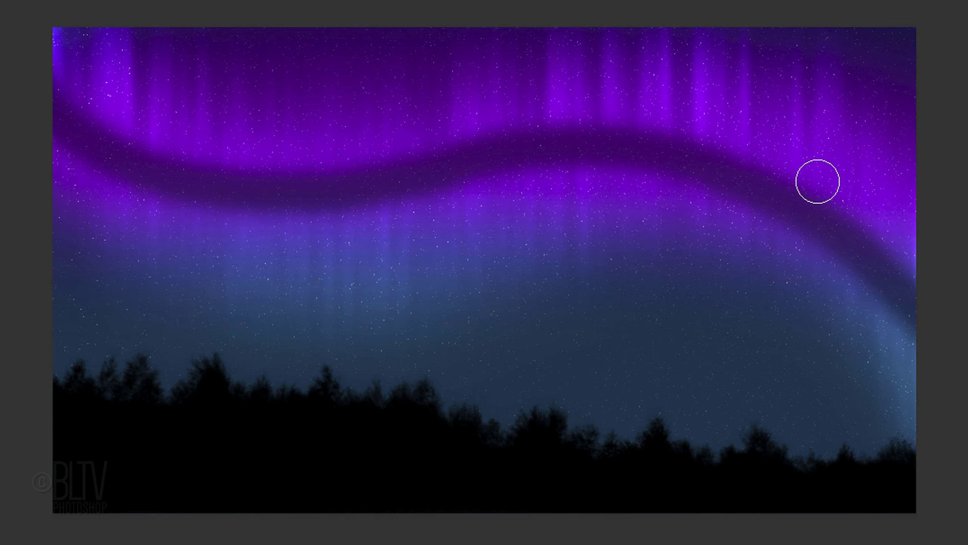
pyautogui.moveTo(830, 184); pyautogui.dragTo(902, 298)
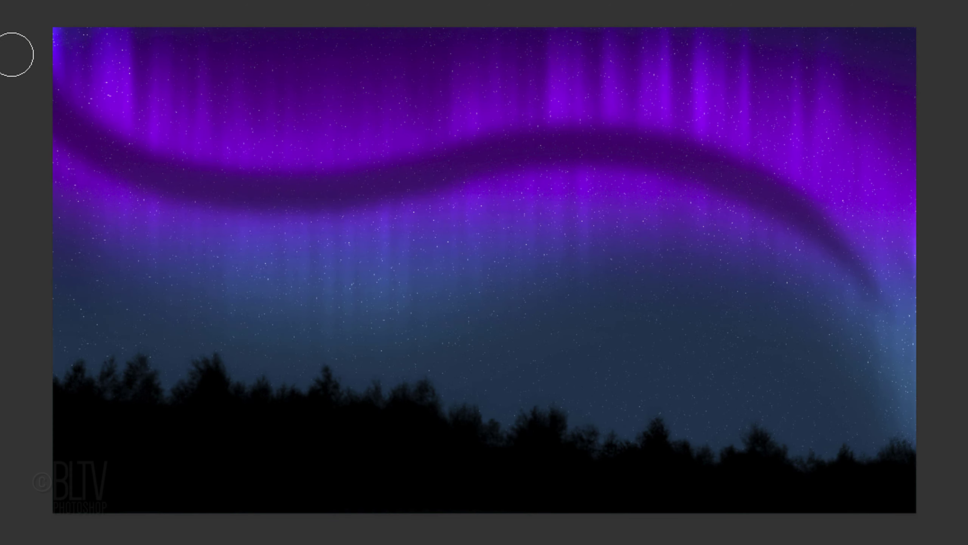
pyautogui.moveTo(31, 102)
pyautogui.mouseDown()
pyautogui.moveTo(91, 178)
pyautogui.moveTo(244, 236)
pyautogui.mouseUp()
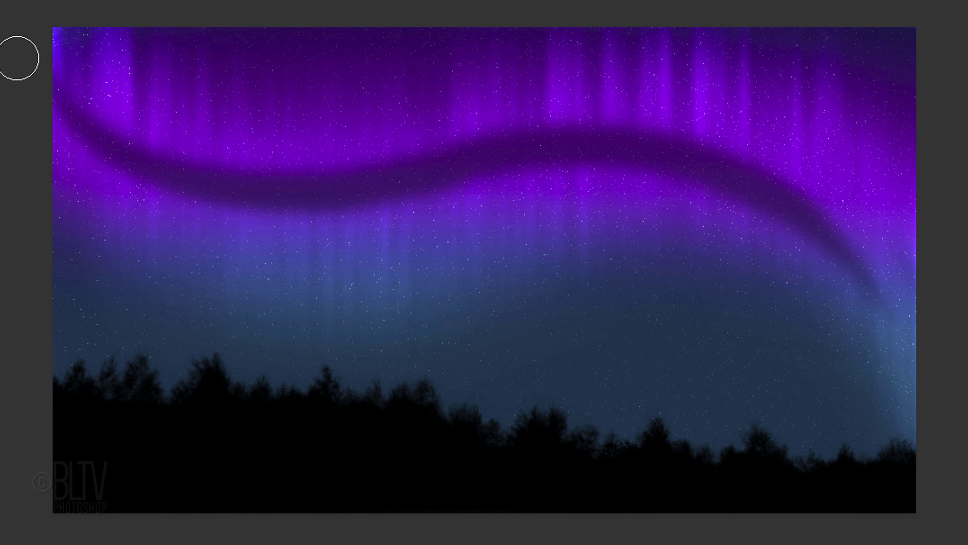
pyautogui.moveTo(35, 94)
pyautogui.mouseDown()
pyautogui.moveTo(149, 188)
pyautogui.moveTo(268, 219)
pyautogui.moveTo(406, 217)
pyautogui.mouseUp()
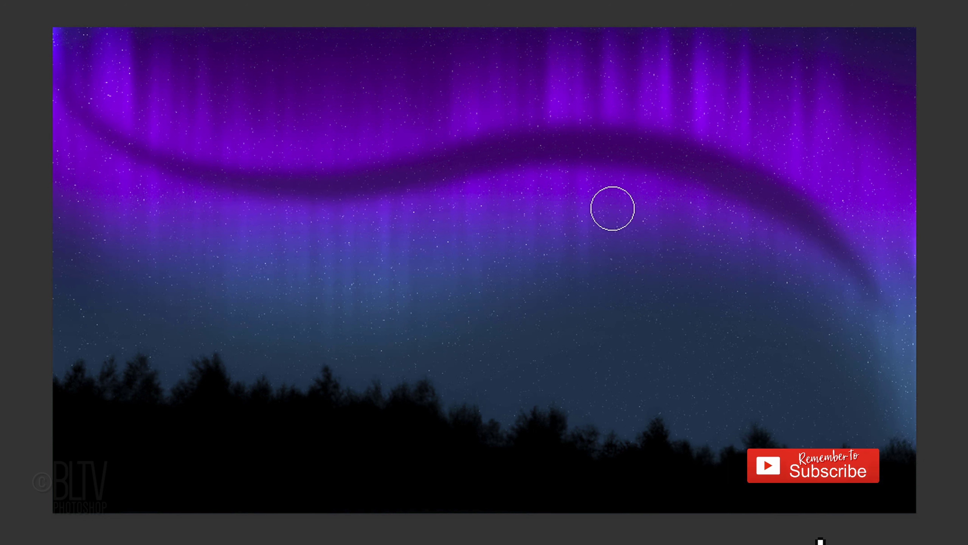
# - Move the aurora layer straight down slightly with the Move tool
pyautogui.press('v')
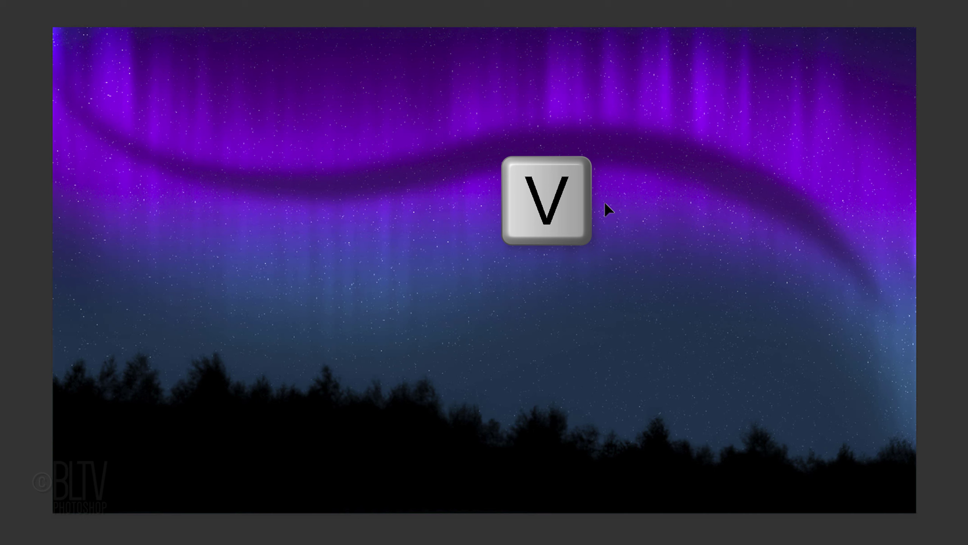
pyautogui.press('shift')
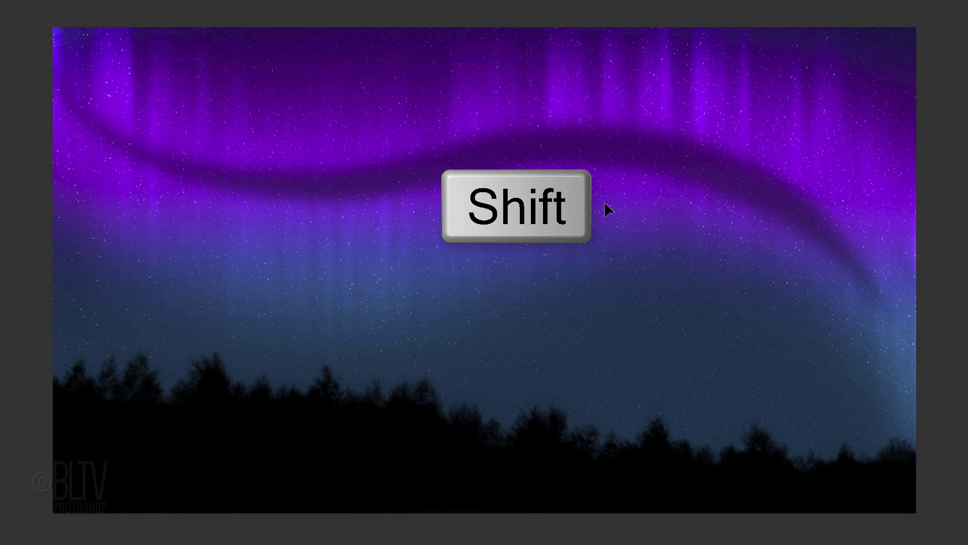
pyautogui.moveTo(605, 204); pyautogui.dragTo(606, 235)
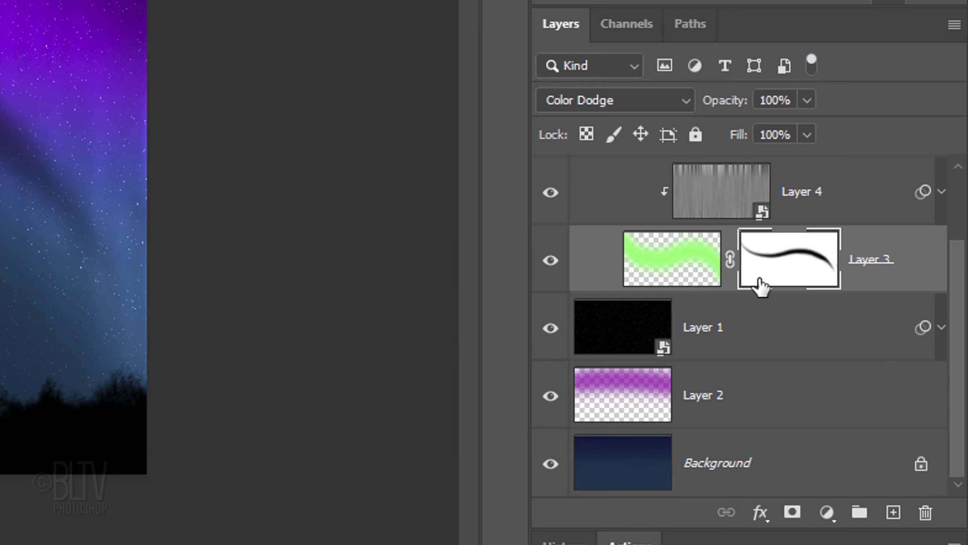
# - Duplicate Layer 3 and Layer 4 together
pyautogui.scroll(1, 953, 304)
pyautogui.scroll(1, 955, 303)
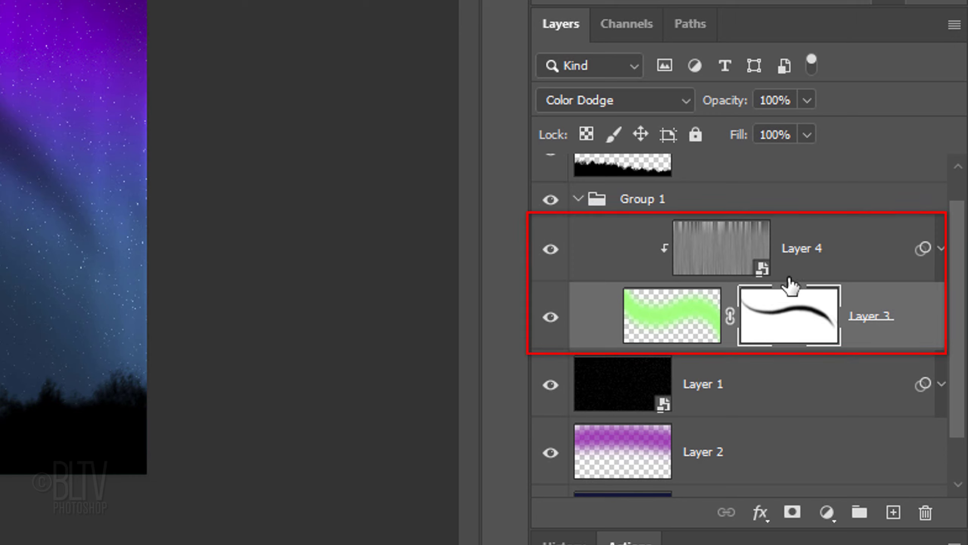
pyautogui.keyDown('shift'); pyautogui.click(710, 265); pyautogui.keyUp('shift')
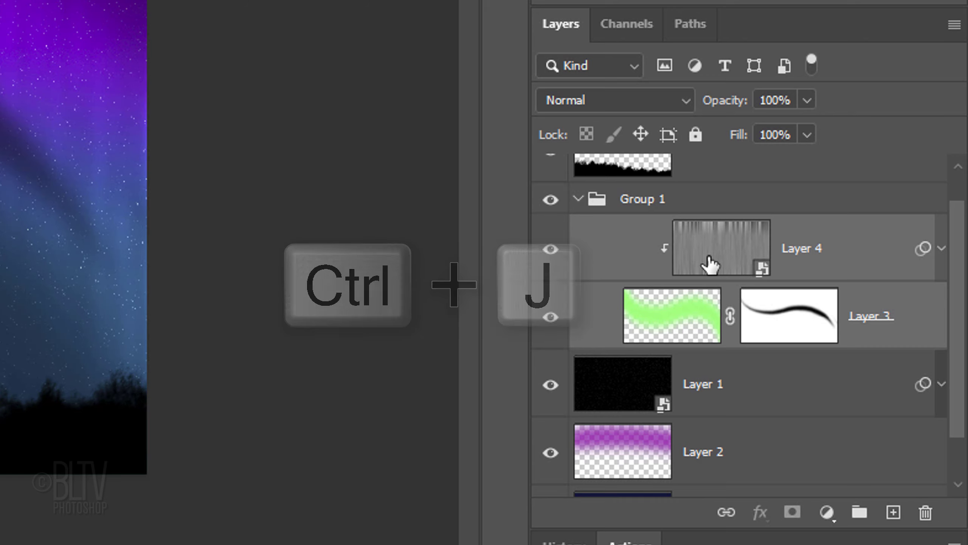
pyautogui.hotkey('ctrl', 'j')
# - Set Layer 4 copy to Linear Burn and unlink Layer 3 from its mask
pyautogui.click(716, 254)
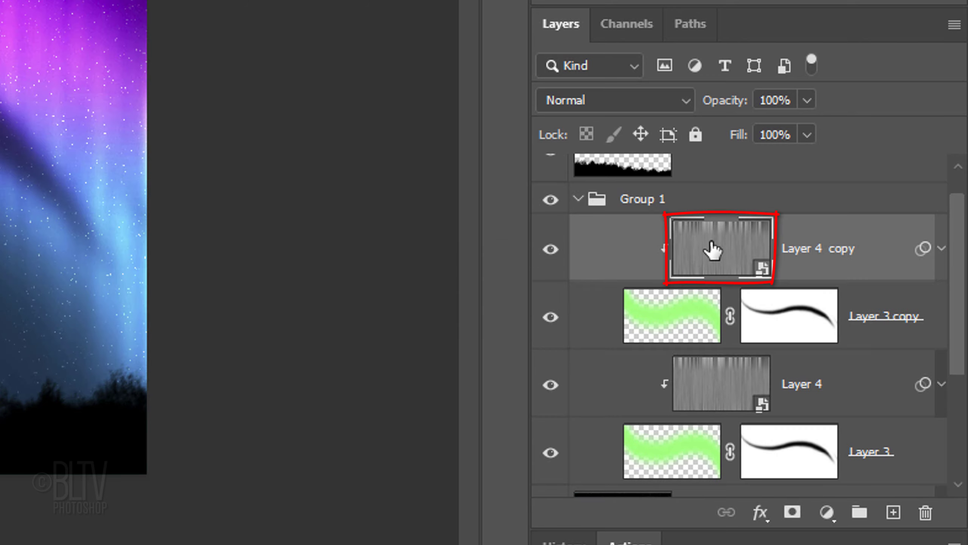
pyautogui.click(608, 100)
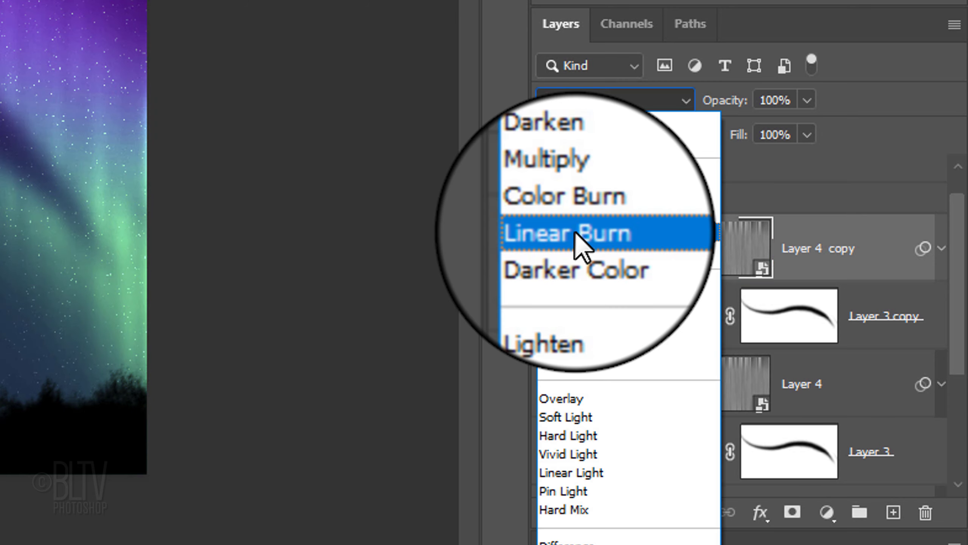
pyautogui.click(576, 234)
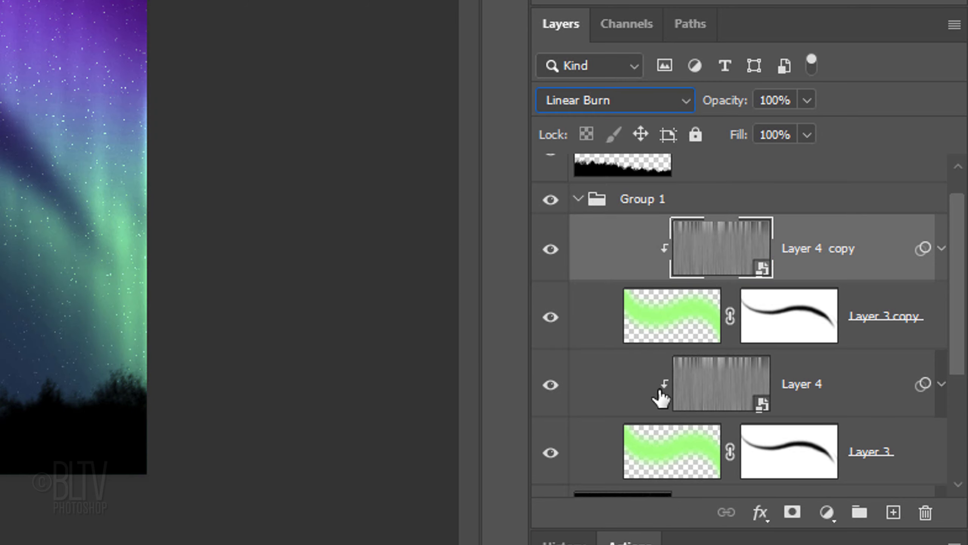
pyautogui.click(730, 449)
# - Perspective-transform Layer 3's wave, stretching its right side taller and pulling the left side inward
pyautogui.click(674, 456)
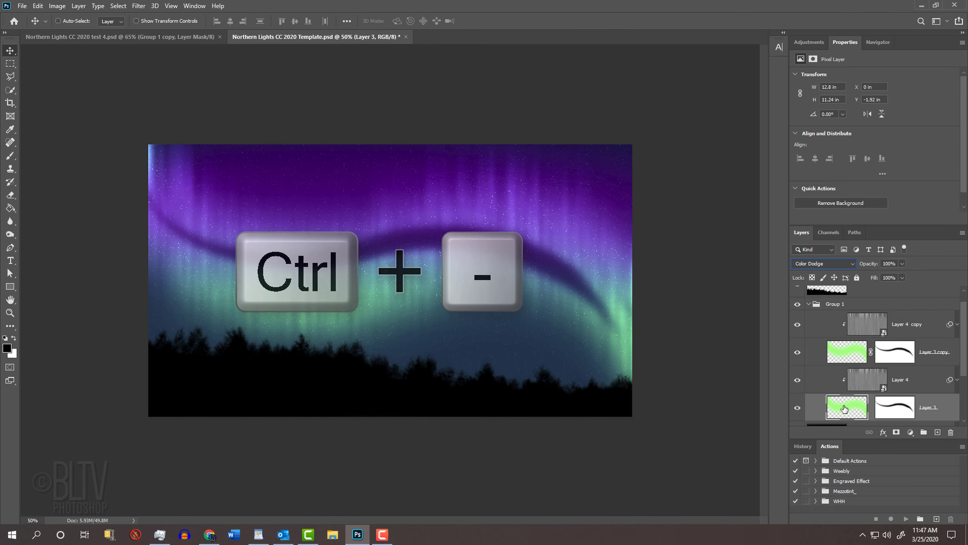
pyautogui.hotkey('ctrl', '-')
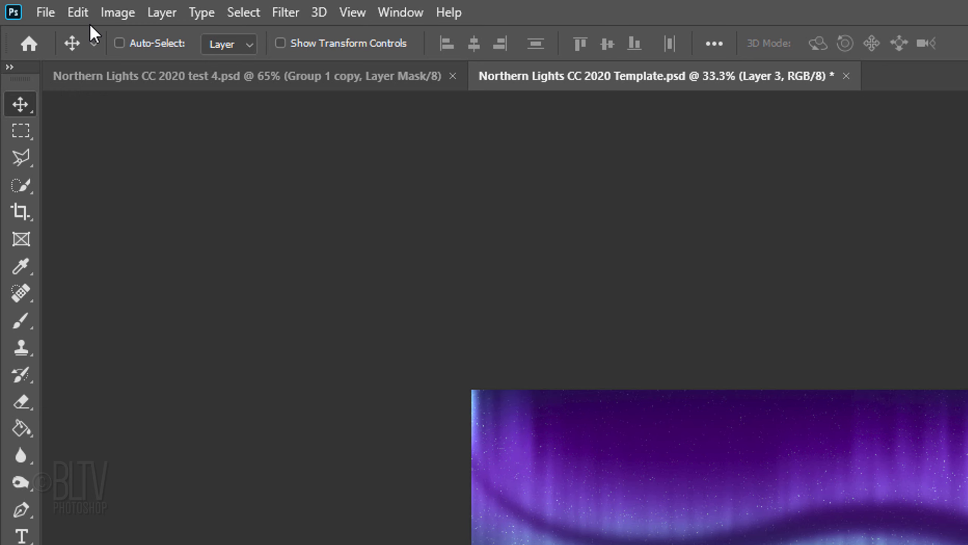
pyautogui.click(38, 6)
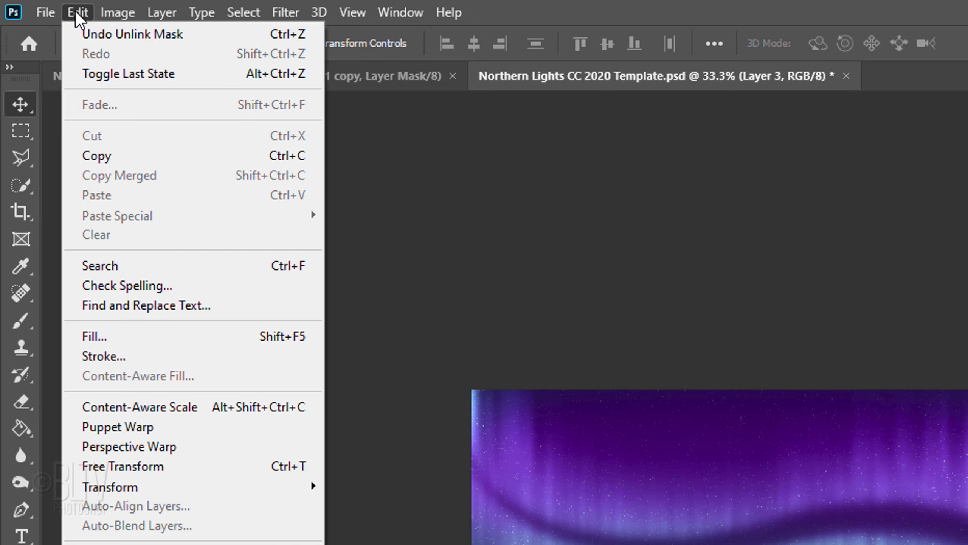
pyautogui.moveTo(102, 494)
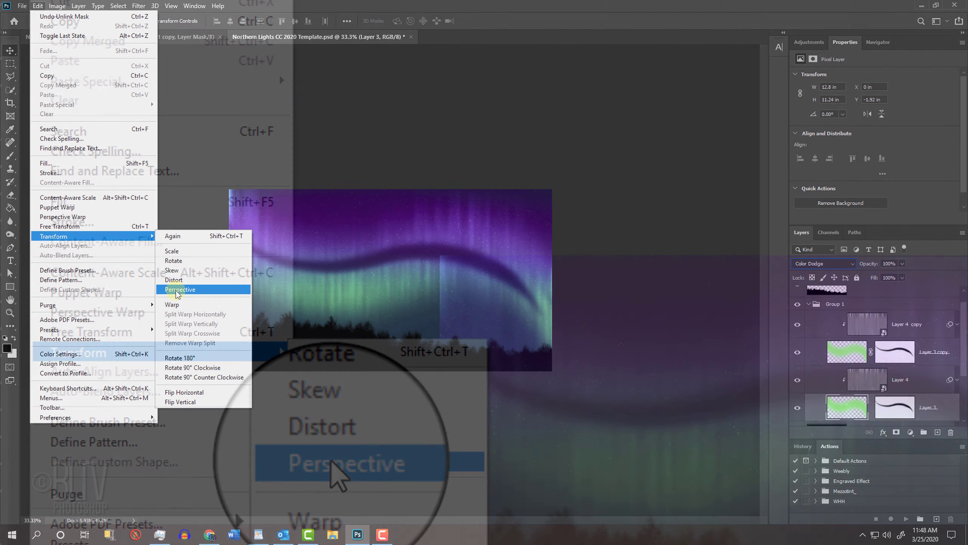
pyautogui.click(335, 463)
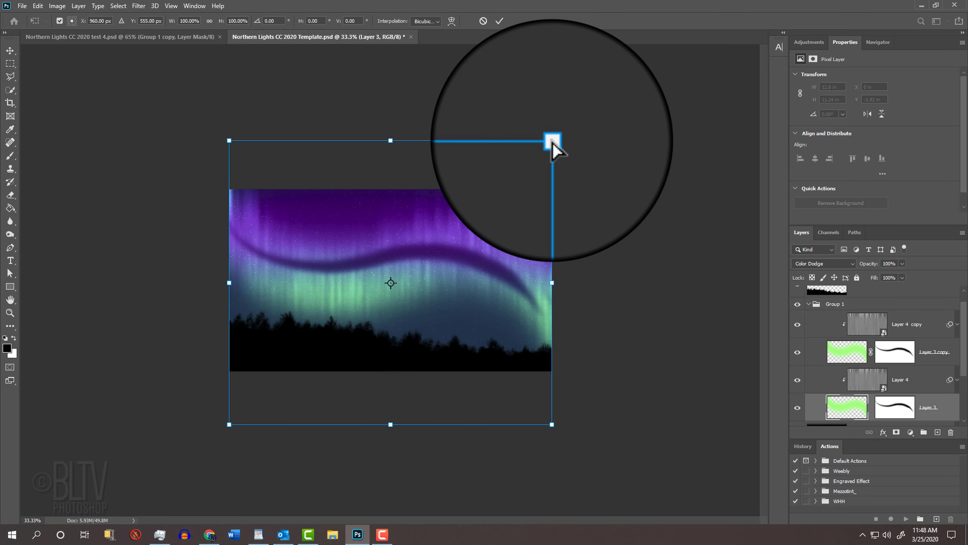
pyautogui.moveTo(552, 141); pyautogui.dragTo(552, 48)
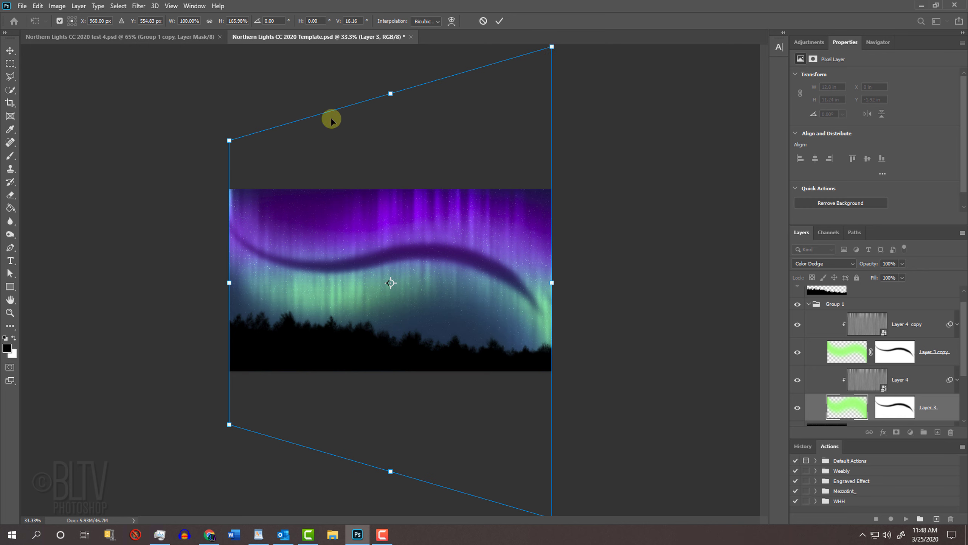
pyautogui.moveTo(230, 142); pyautogui.dragTo(232, 190)
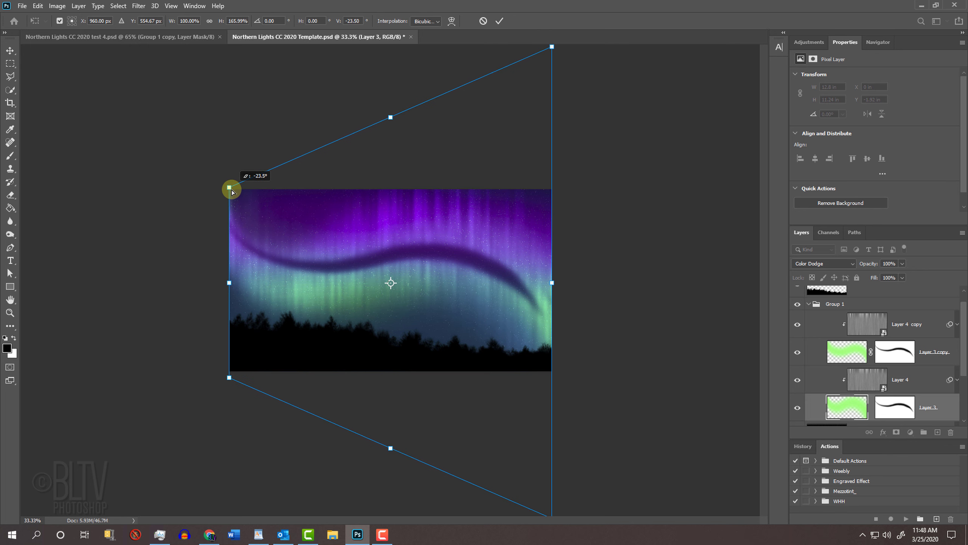
pyautogui.press('Return')
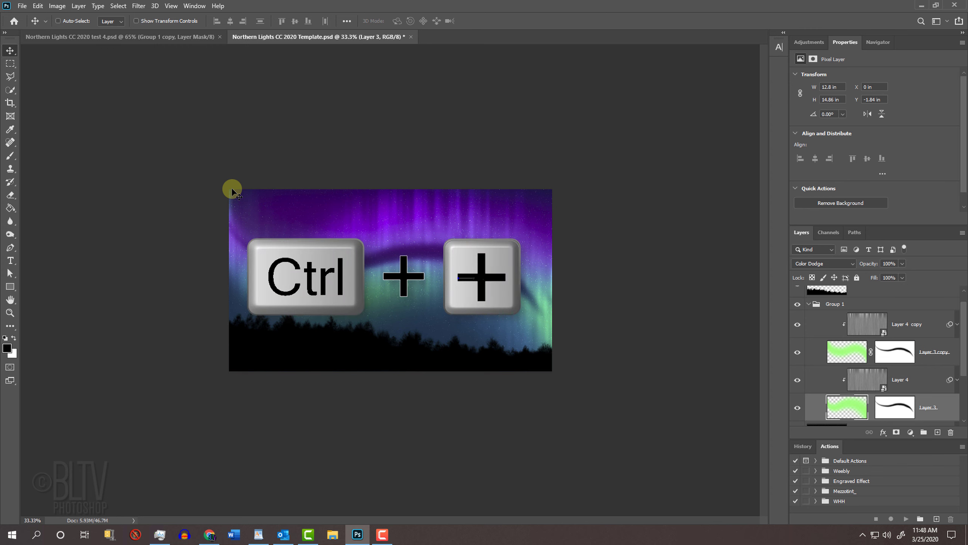
pyautogui.hotkey('ctrl', '+')
pyautogui.hotkey('ctrl', '+')
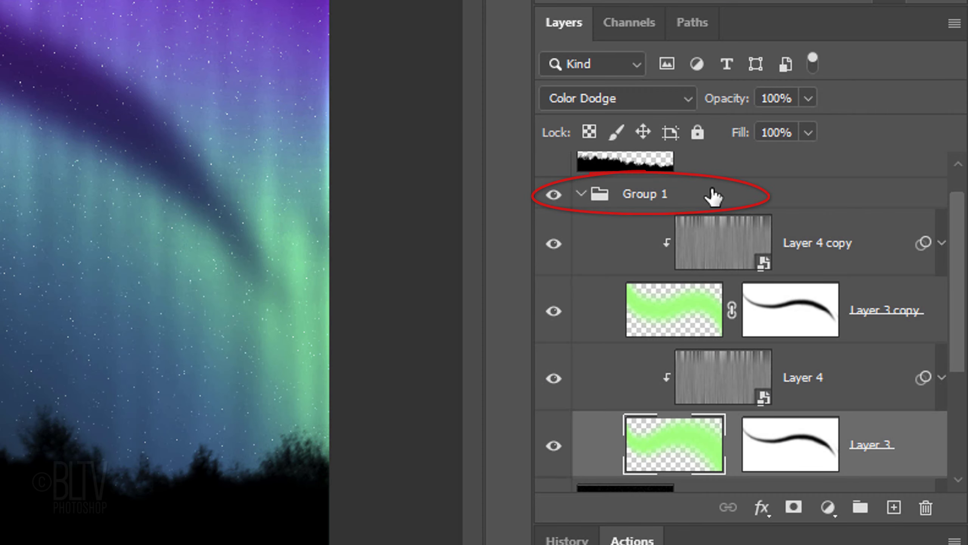
# - Add a mask to Group 1 and paint black with a 400 px brush down both side edges
pyautogui.click(713, 197)
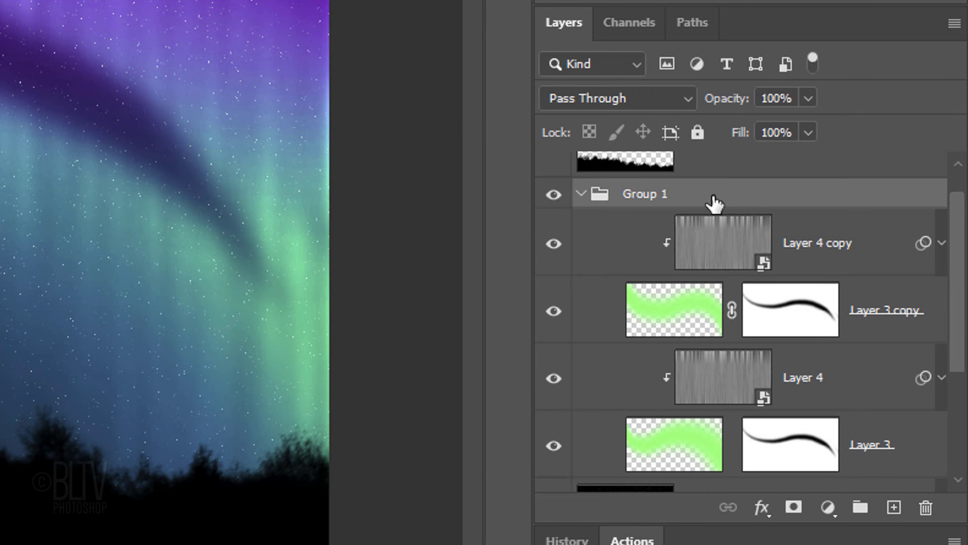
pyautogui.click(793, 508)
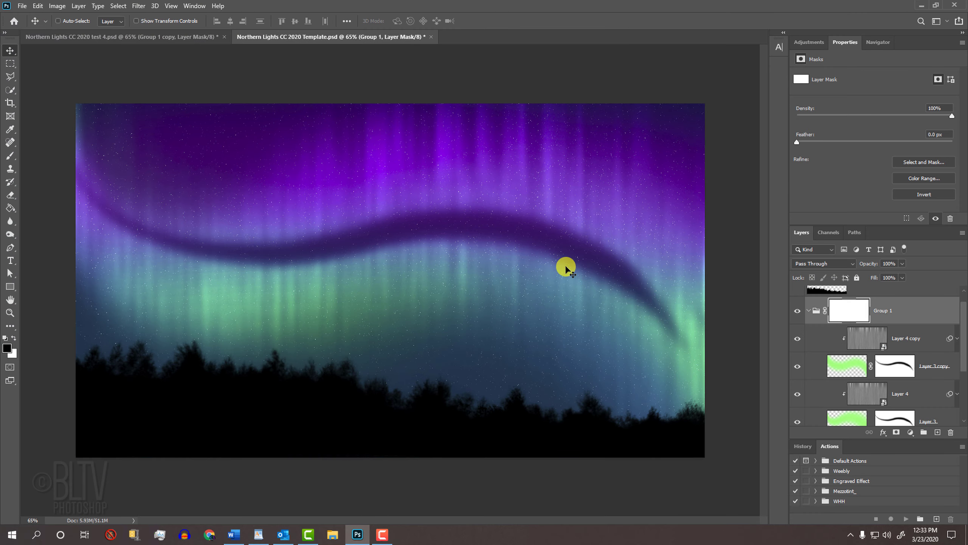
pyautogui.press('b')
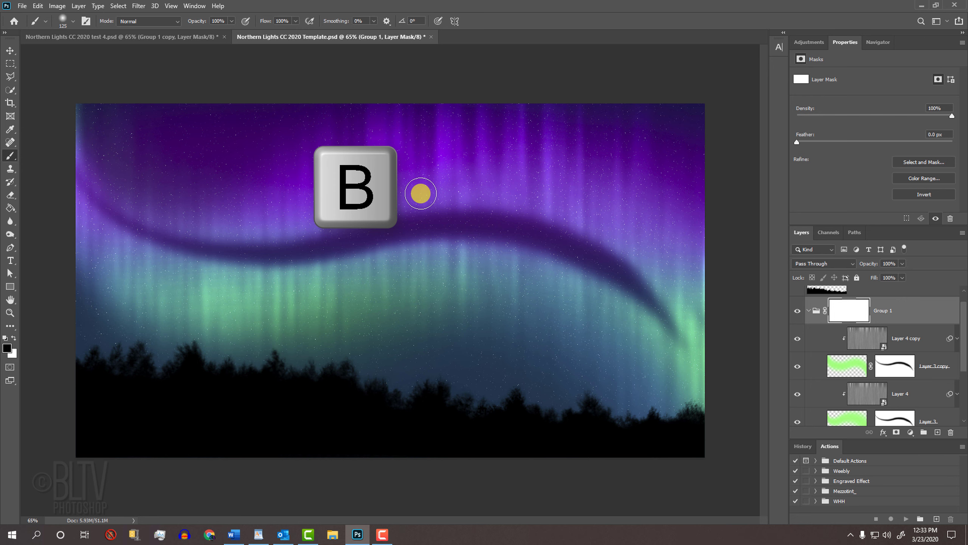
pyautogui.press(']')
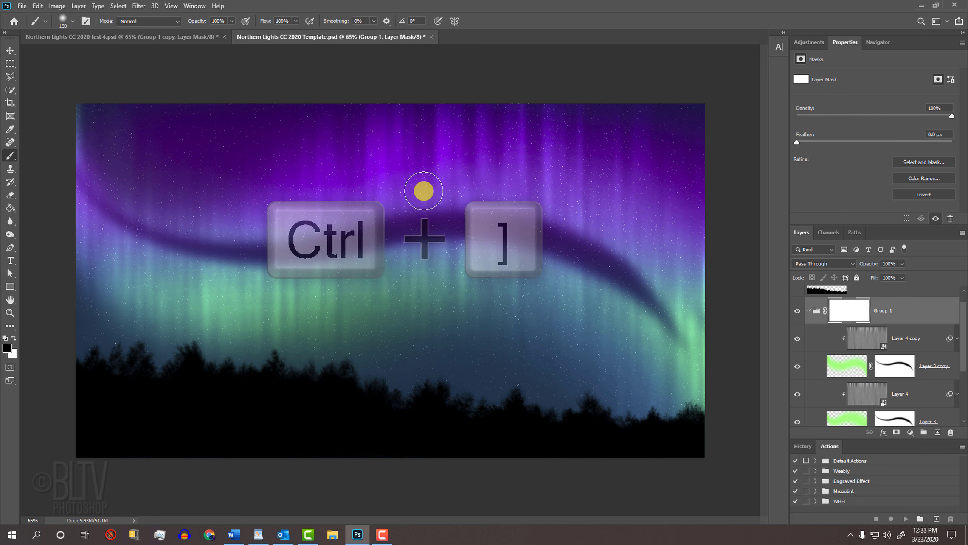
pyautogui.press(']')
pyautogui.press(']')
pyautogui.press(']')
pyautogui.press(']')
pyautogui.press(']')
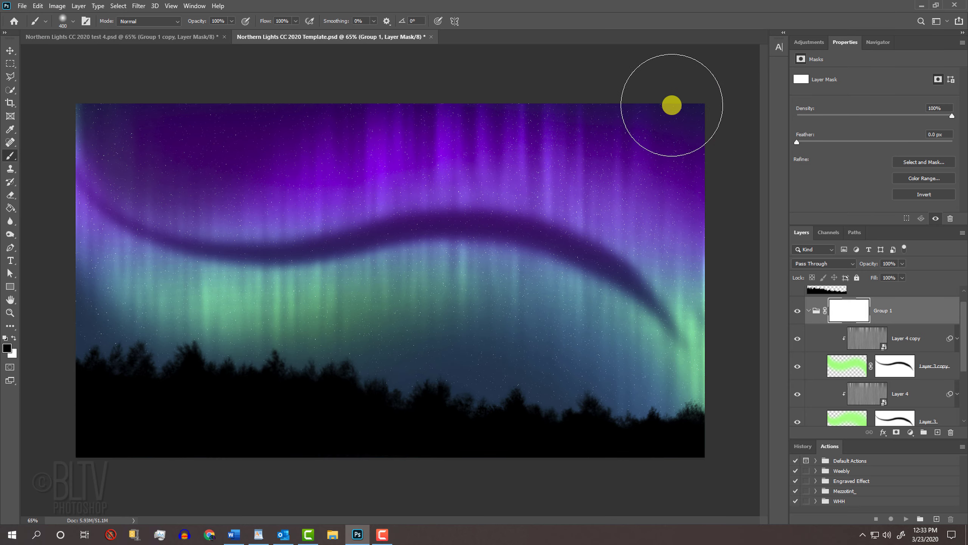
pyautogui.moveTo(710, 79)
pyautogui.mouseDown()
pyautogui.moveTo(684, 341)
pyautogui.moveTo(686, 477)
pyautogui.mouseUp()
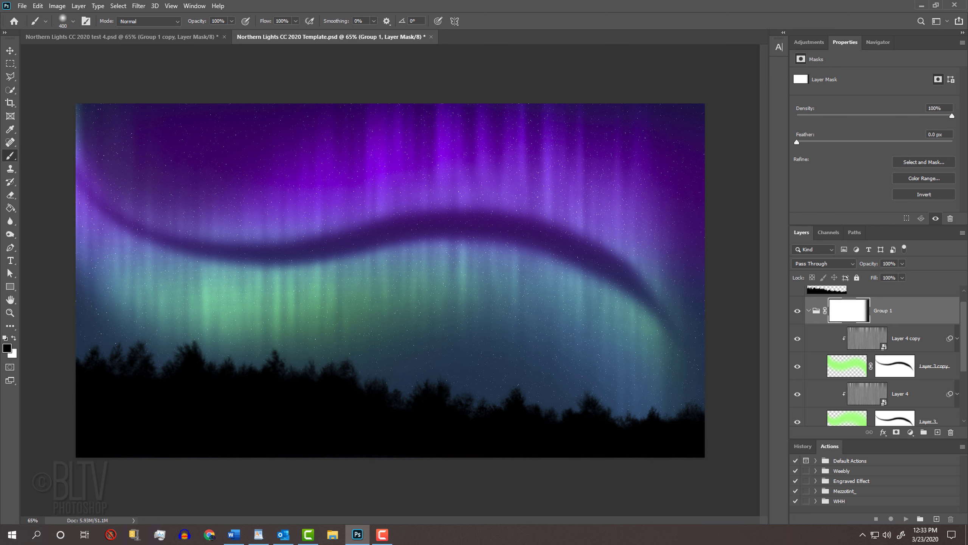
pyautogui.moveTo(82, 71)
pyautogui.mouseDown()
pyautogui.moveTo(92, 170)
pyautogui.moveTo(74, 321)
pyautogui.moveTo(75, 508)
pyautogui.mouseUp()
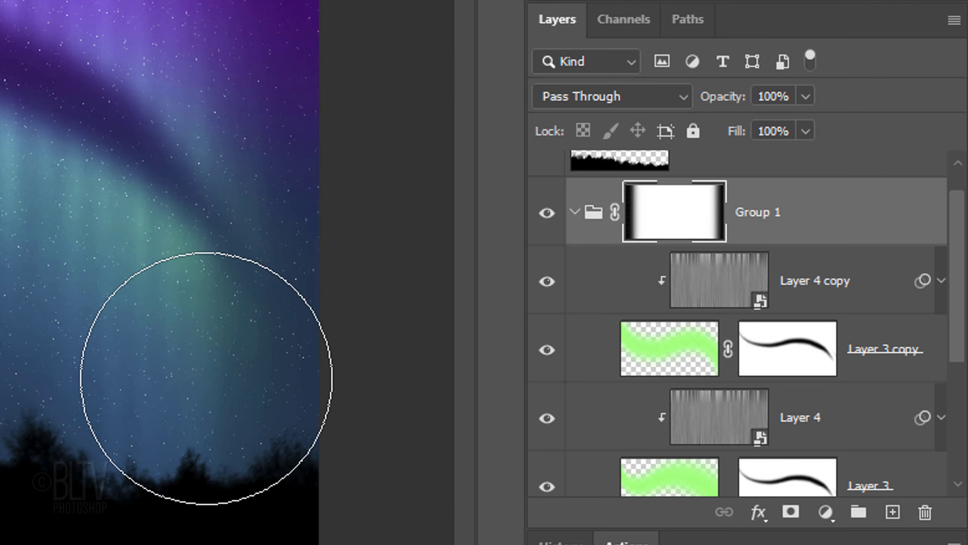
# - Duplicate Group 1 and set Layer 3 copy inside the new group to Overlay
pyautogui.click(574, 213)
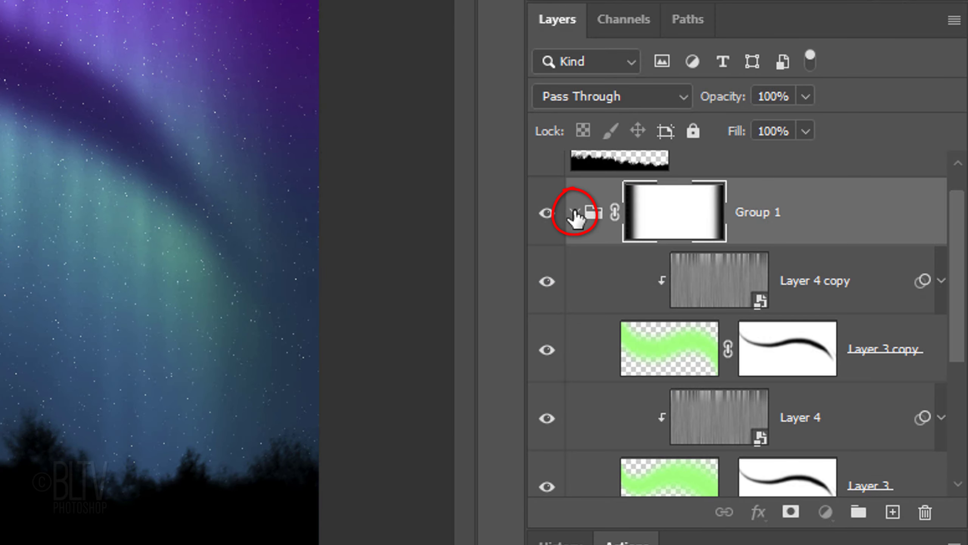
pyautogui.hotkey('ctrl', 'j')
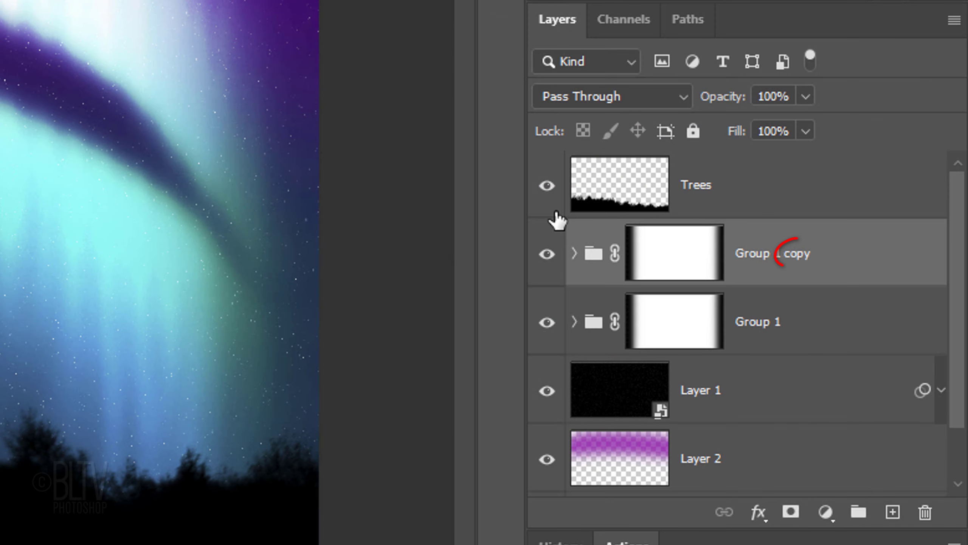
pyautogui.click(574, 254)
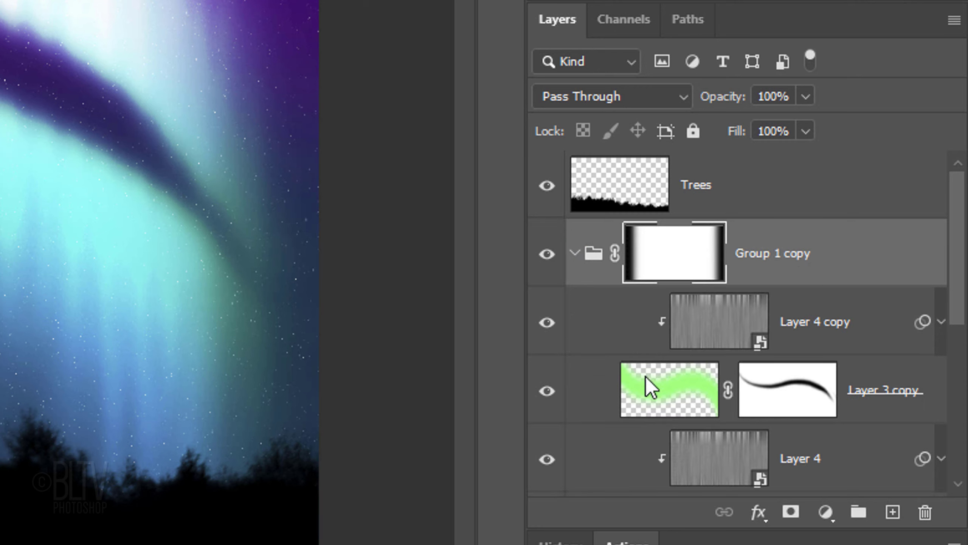
pyautogui.click(655, 388)
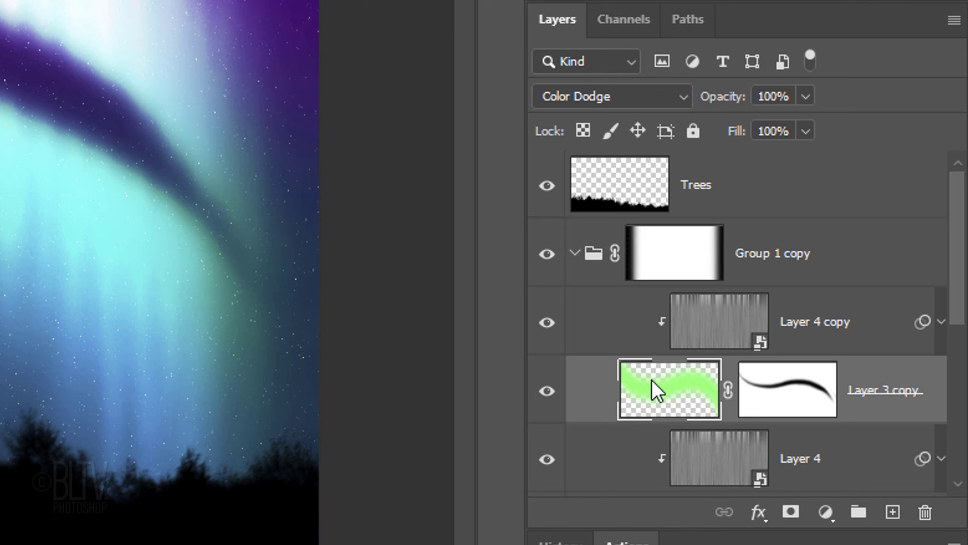
pyautogui.click(621, 97)
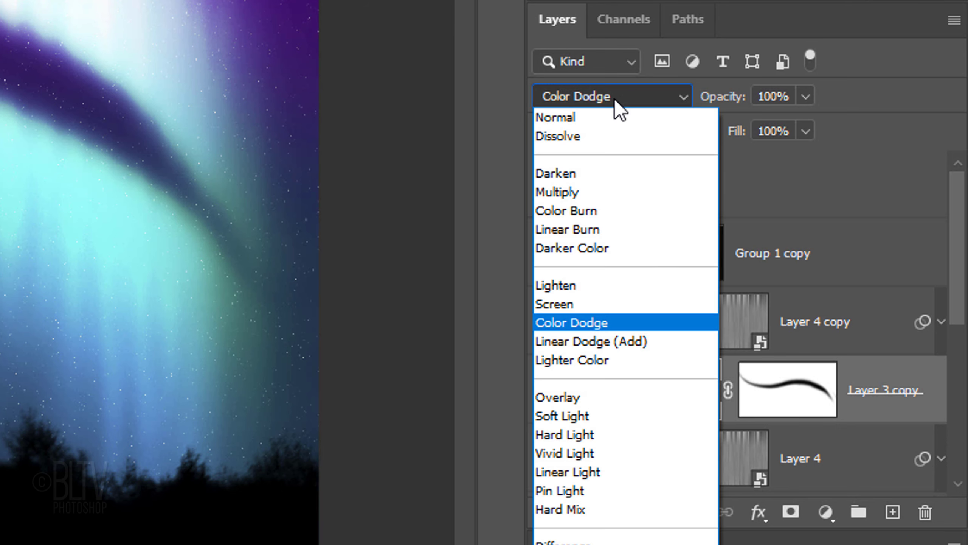
pyautogui.click(561, 397)
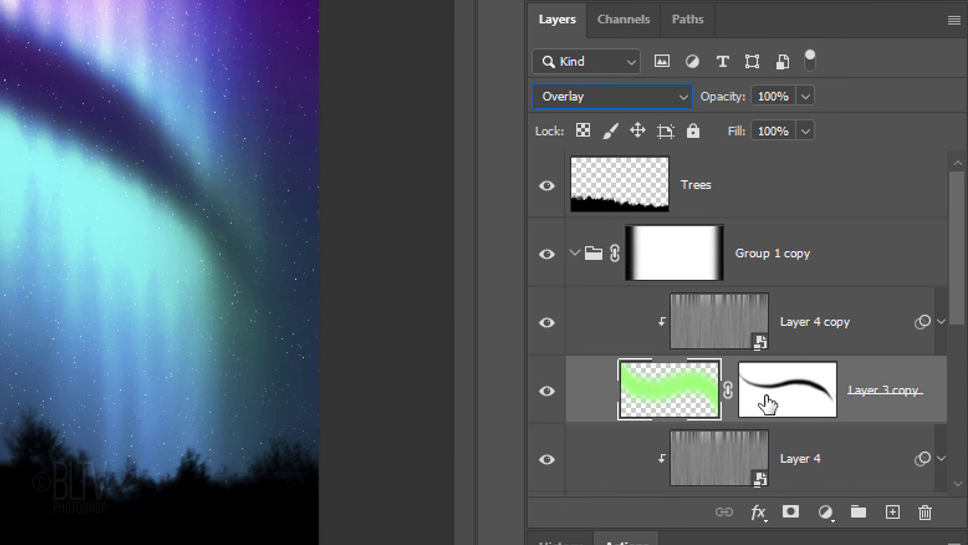
# - Disable the masks on Layer 3 copy and Layer 3, leaving Layer 3 selected
pyautogui.keyDown('shift'); pyautogui.click(788, 389); pyautogui.keyUp('shift')
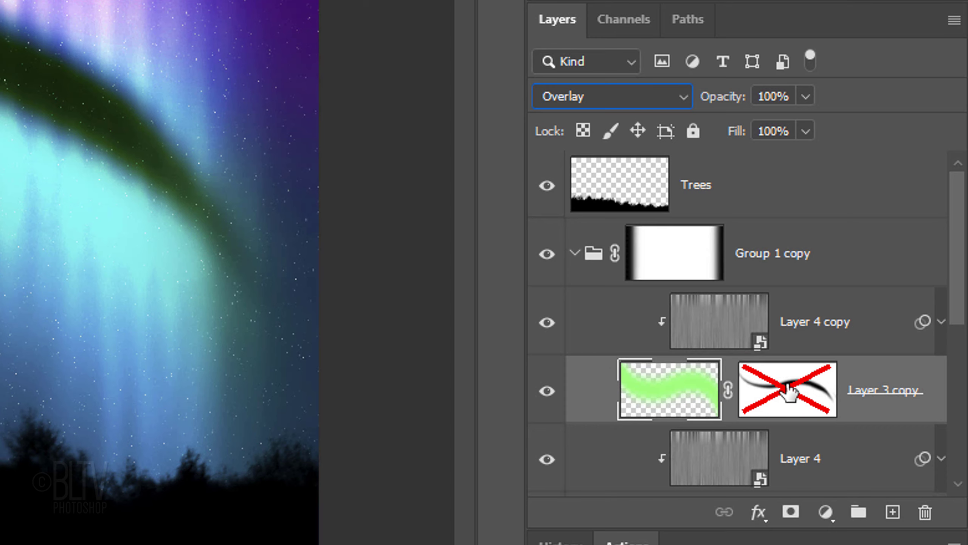
pyautogui.scroll(-4, 958, 293)
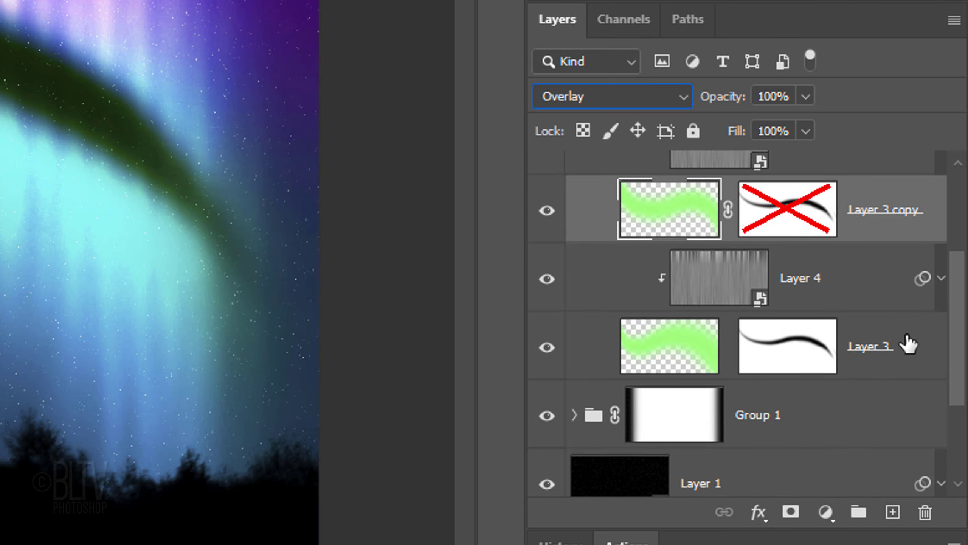
pyautogui.keyDown('shift'); pyautogui.click(782, 349); pyautogui.keyUp('shift')
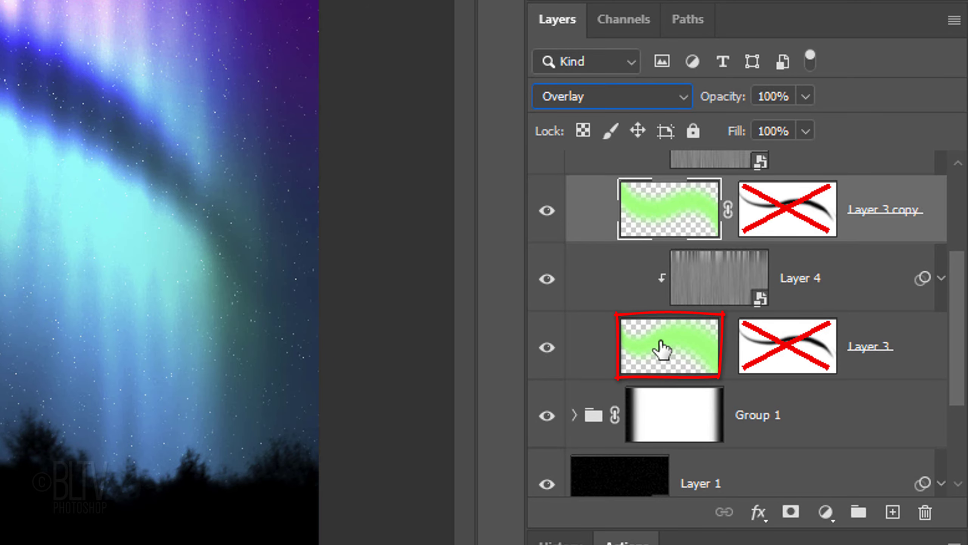
pyautogui.click(662, 348)
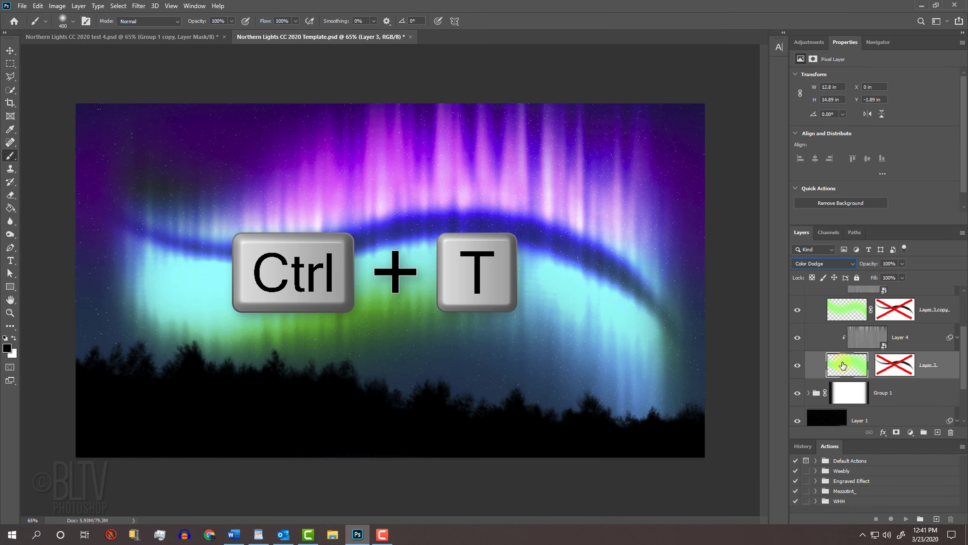
# - Squash the Layer 3 green wave vertically and move it up beneath the purple arc, without tilt
pyautogui.hotkey('ctrl', 't')
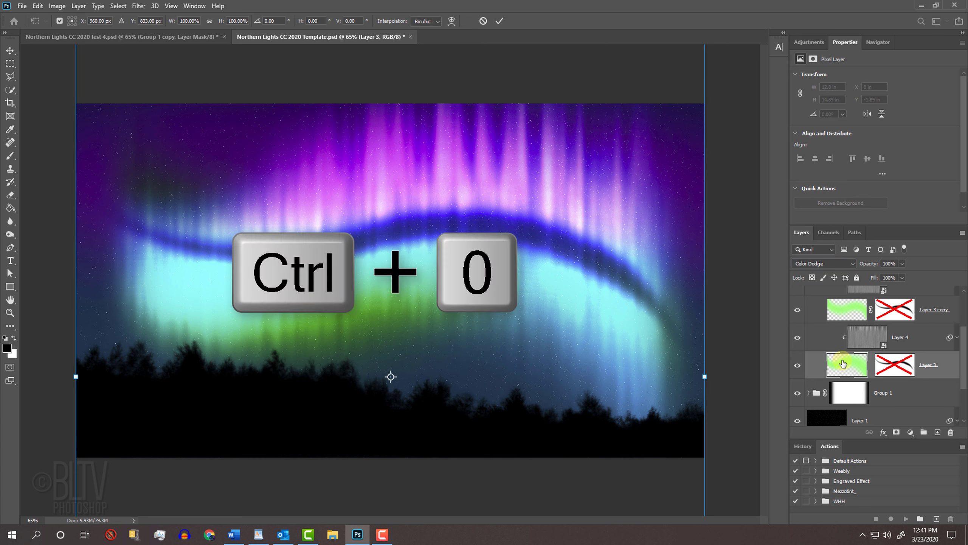
pyautogui.hotkey('ctrl', '0')
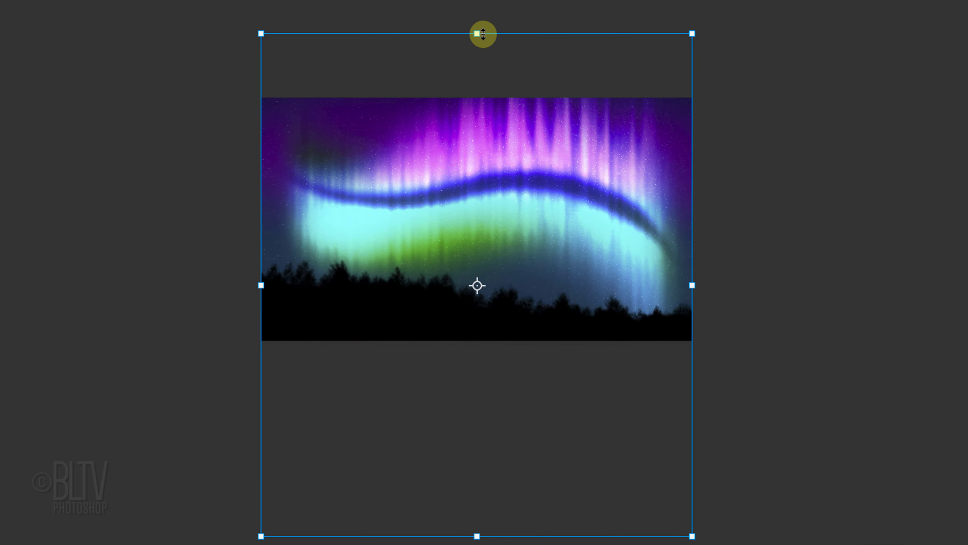
pyautogui.moveTo(484, 35); pyautogui.dragTo(466, 168)
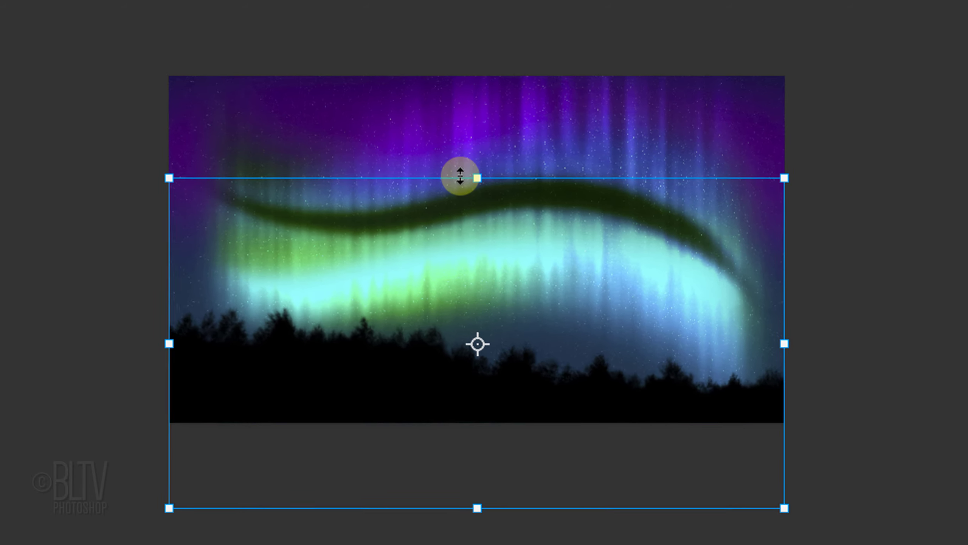
pyautogui.moveTo(462, 257); pyautogui.dragTo(463, 171)
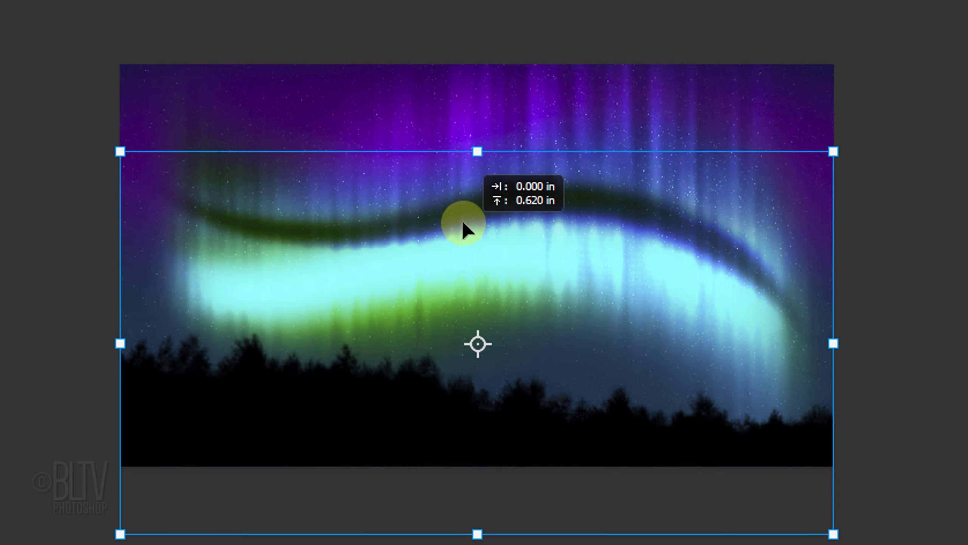
pyautogui.moveTo(477, 87); pyautogui.dragTo(503, 71)
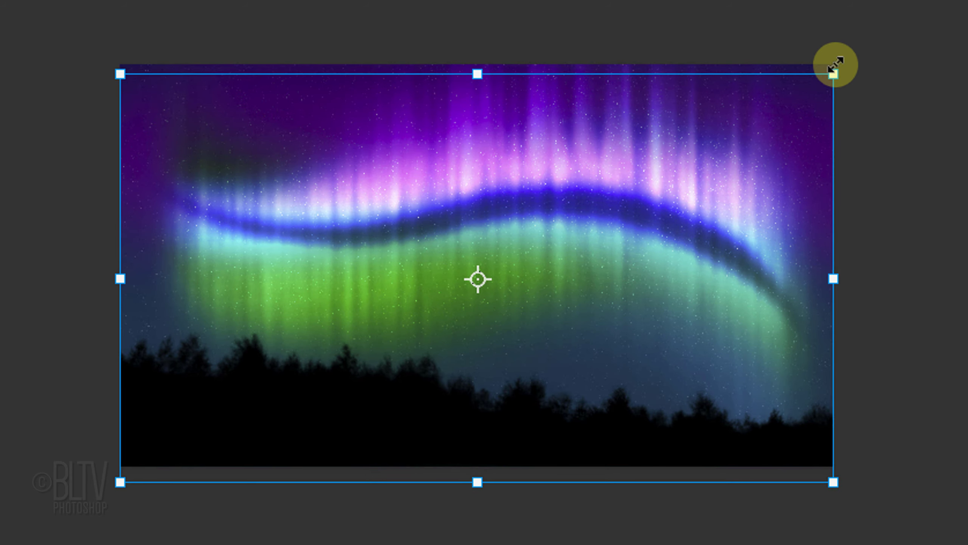
pyautogui.moveTo(834, 65); pyautogui.dragTo(864, 96)
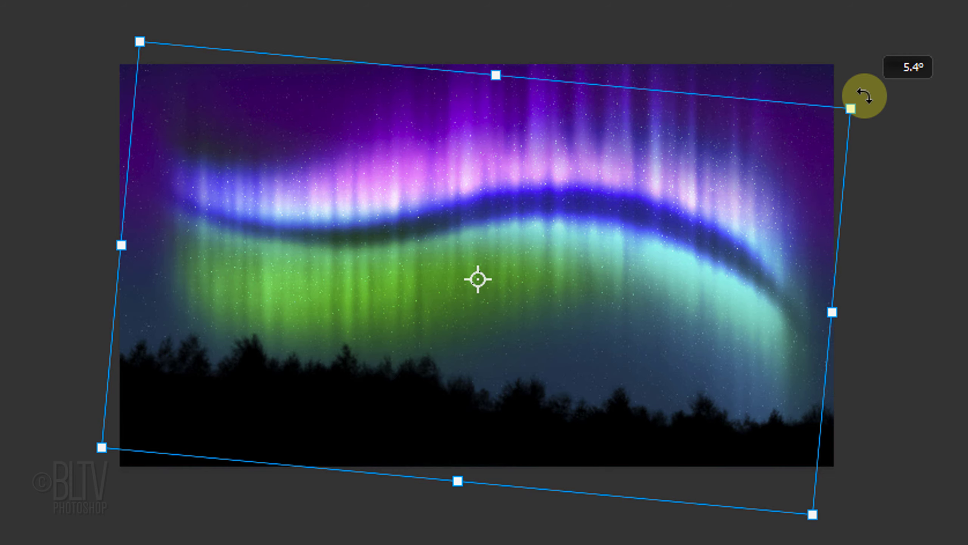
pyautogui.moveTo(865, 96); pyautogui.dragTo(862, 95)
pyautogui.press('Escape')
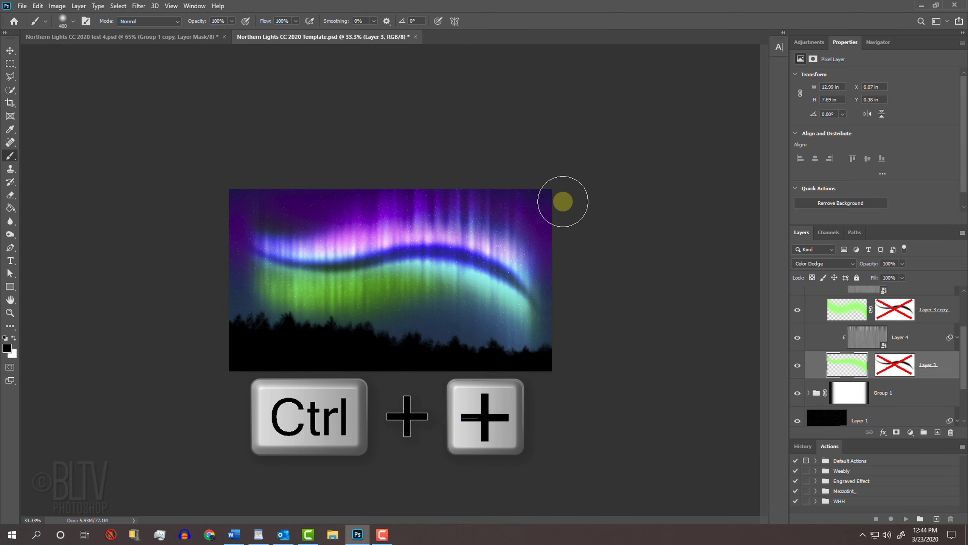
pyautogui.hotkey('ctrl', '+')
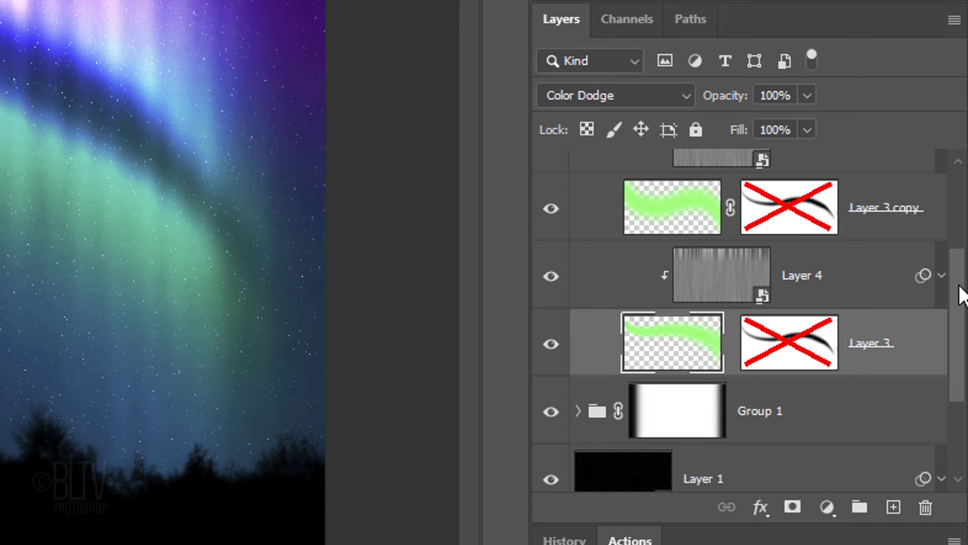
# - Paint black on Group 1 copy's mask down the left and right edges to hide the bright glow ends
pyautogui.moveTo(958, 297); pyautogui.dragTo(955, 231)
pyautogui.scroll(1, 956, 231)
pyautogui.click(578, 253)
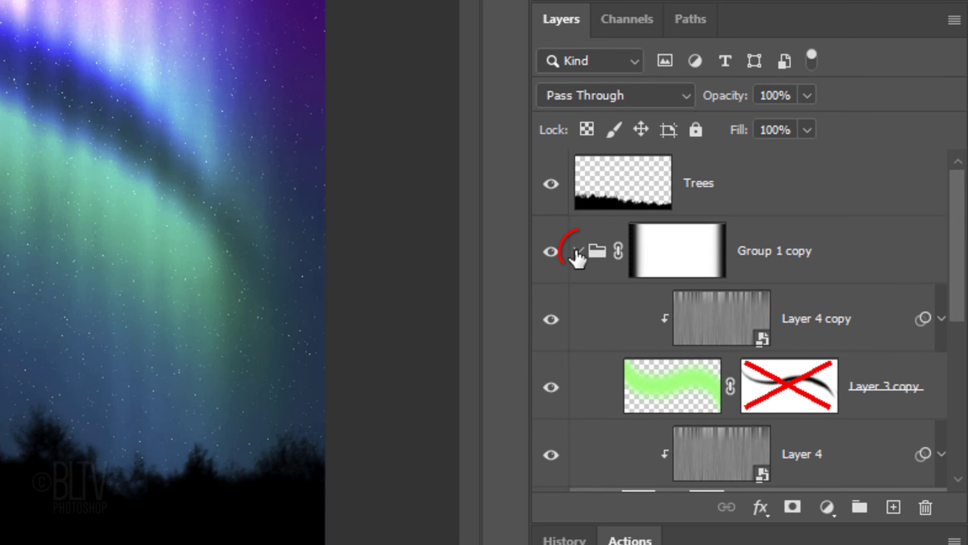
pyautogui.click(578, 254)
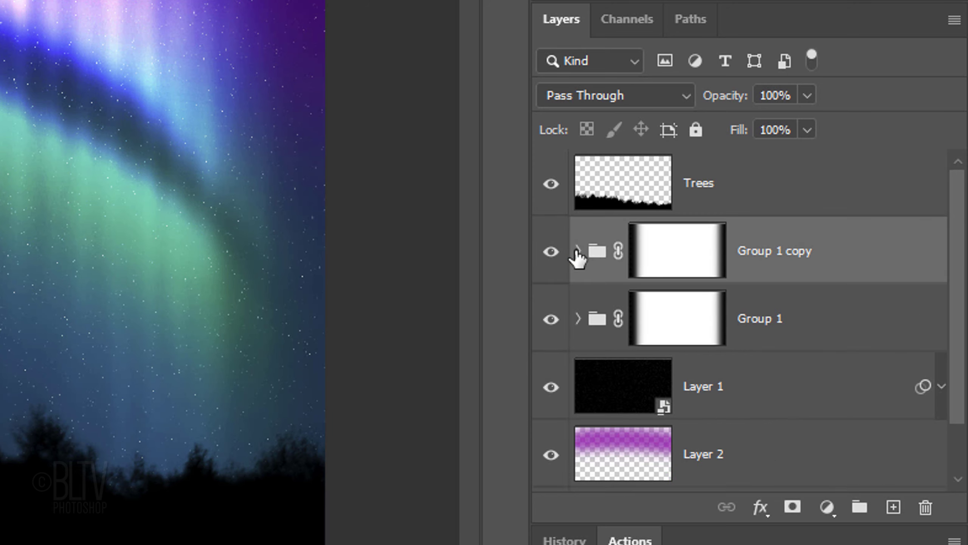
pyautogui.click(677, 259)
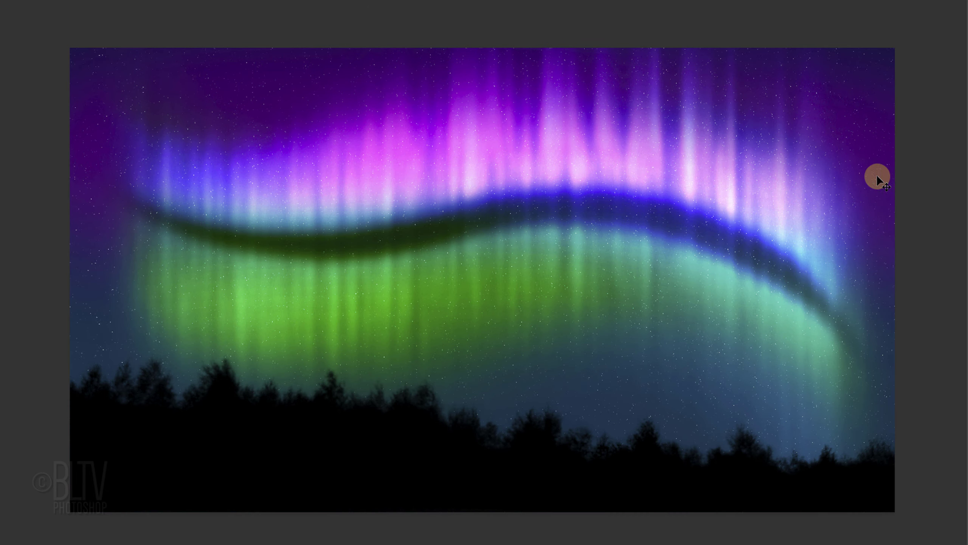
pyautogui.press('b')
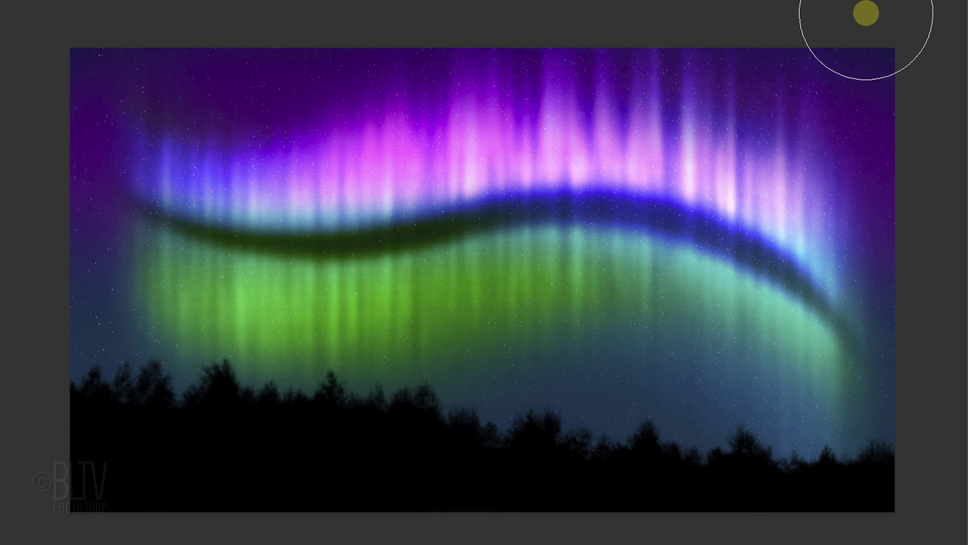
pyautogui.moveTo(866, 13)
pyautogui.mouseDown()
pyautogui.moveTo(875, 530)
pyautogui.moveTo(828, 544)
pyautogui.mouseUp()
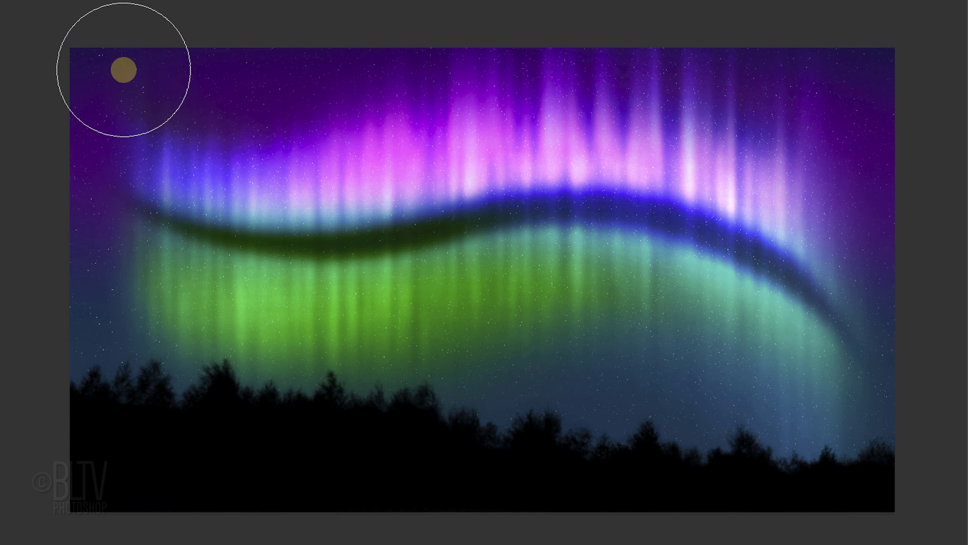
pyautogui.moveTo(123, 67)
pyautogui.mouseDown()
pyautogui.moveTo(138, 81)
pyautogui.moveTo(139, 216)
pyautogui.moveTo(121, 538)
pyautogui.mouseUp()
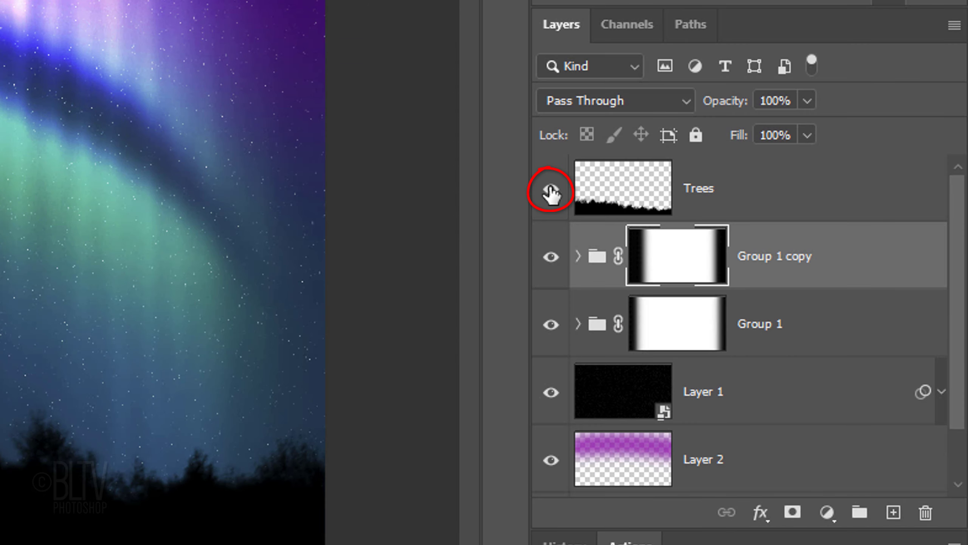
# - Hide Trees, stamp all visible layers into a new Layer 5, then show Trees again
pyautogui.click(550, 190)
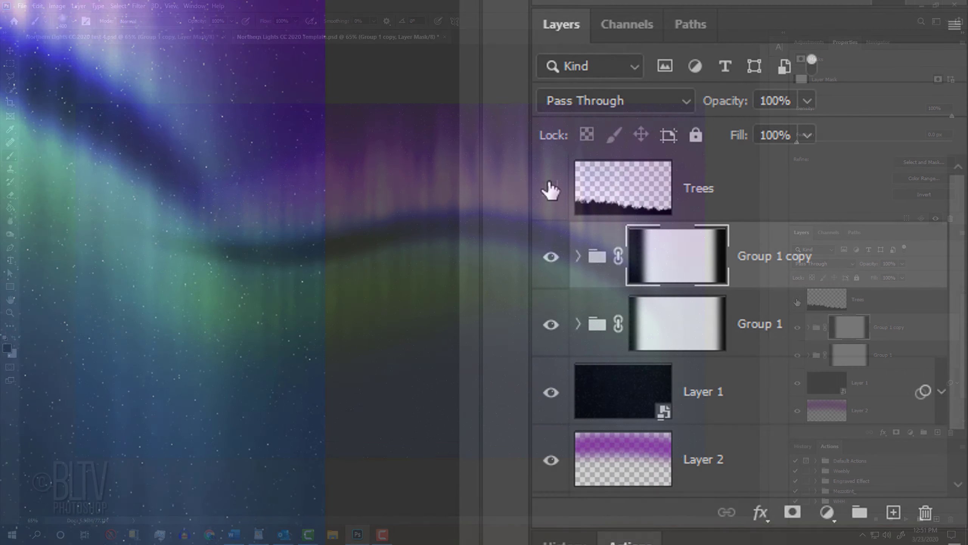
pyautogui.hotkey('ctrl', 'alt', 'shift', 'e')
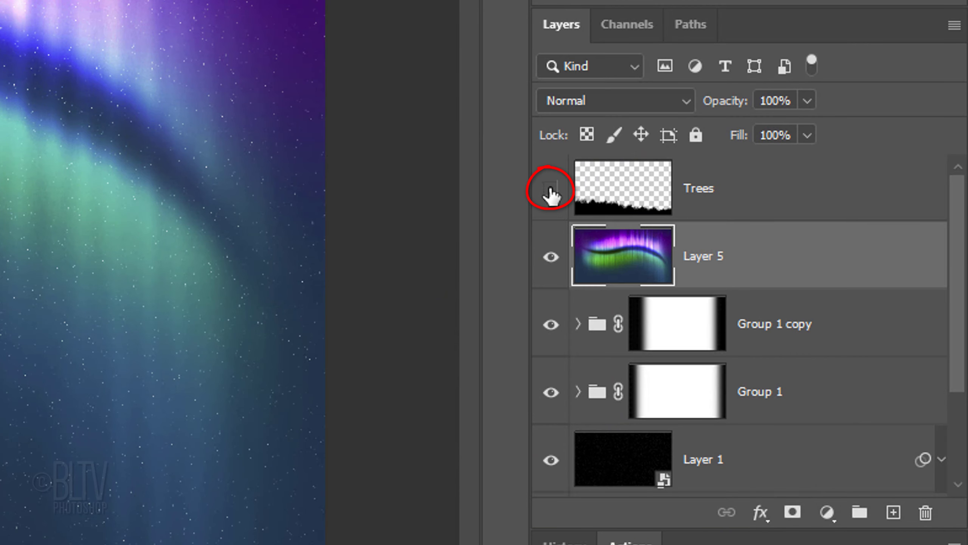
pyautogui.click(551, 188)
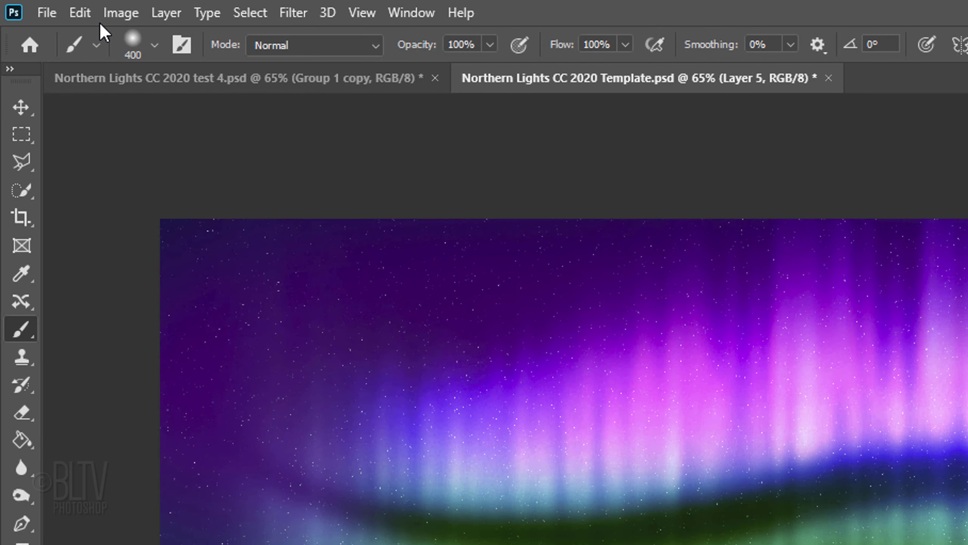
pyautogui.click(80, 13)
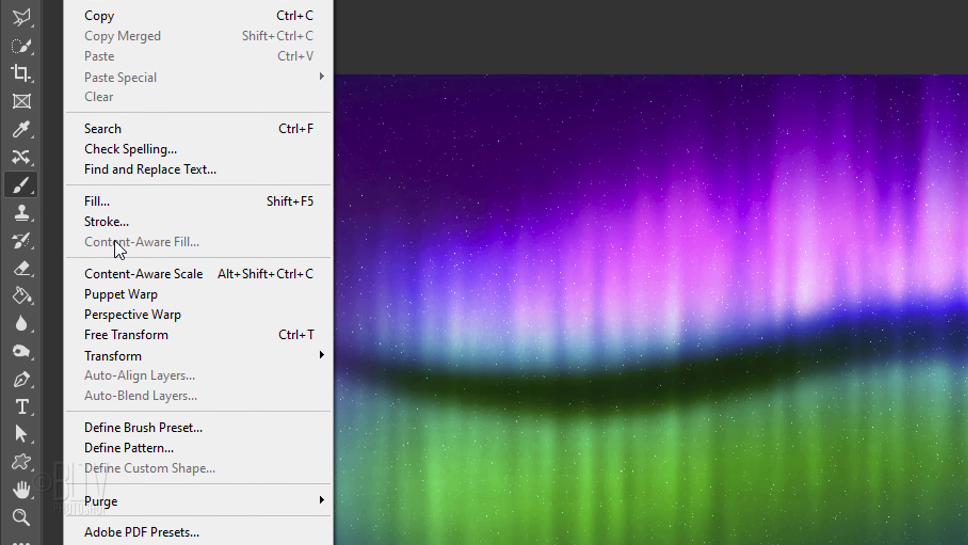
# - Perspective-transform Layer 5, pulling the bottom-right corner outward to widen it to 18.37 in
pyautogui.moveTo(126, 396)
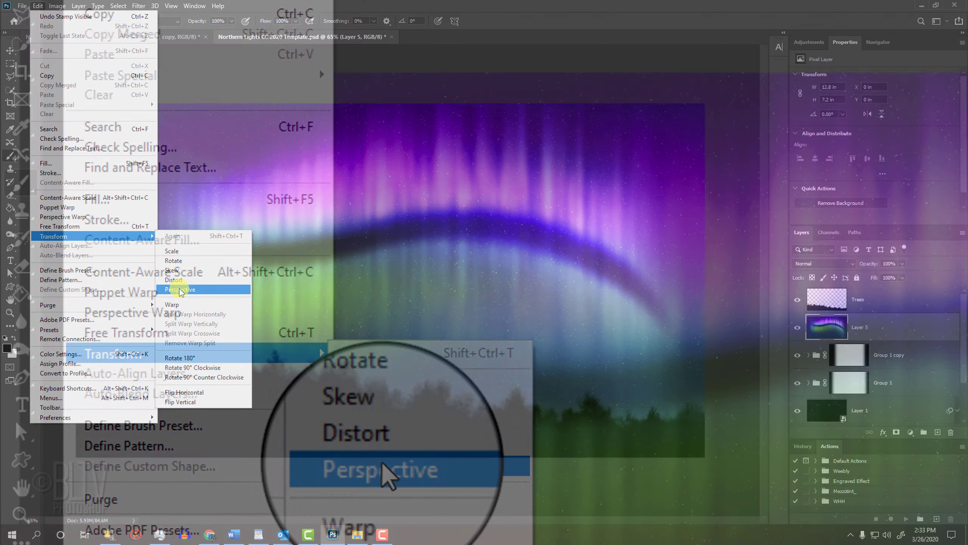
pyautogui.click(383, 467)
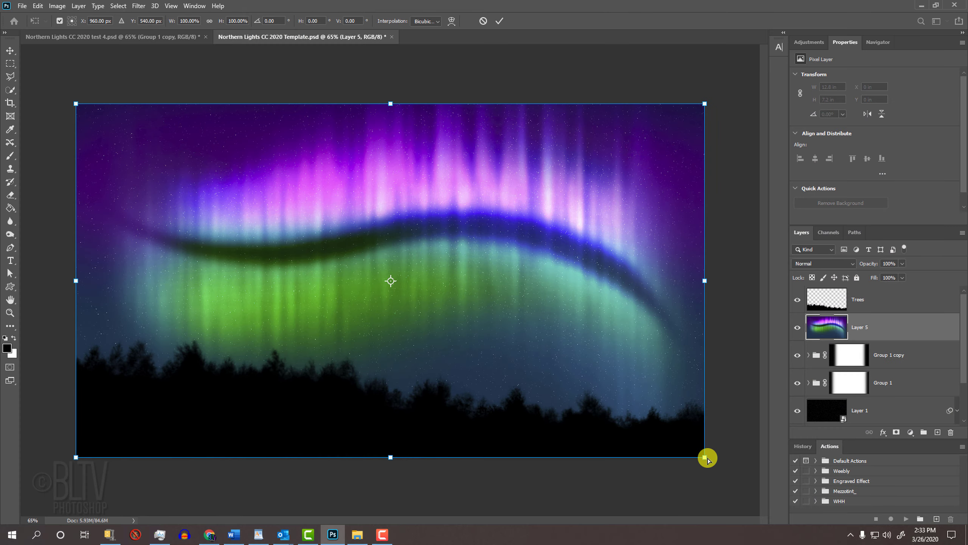
pyautogui.moveTo(707, 459); pyautogui.dragTo(842, 452)
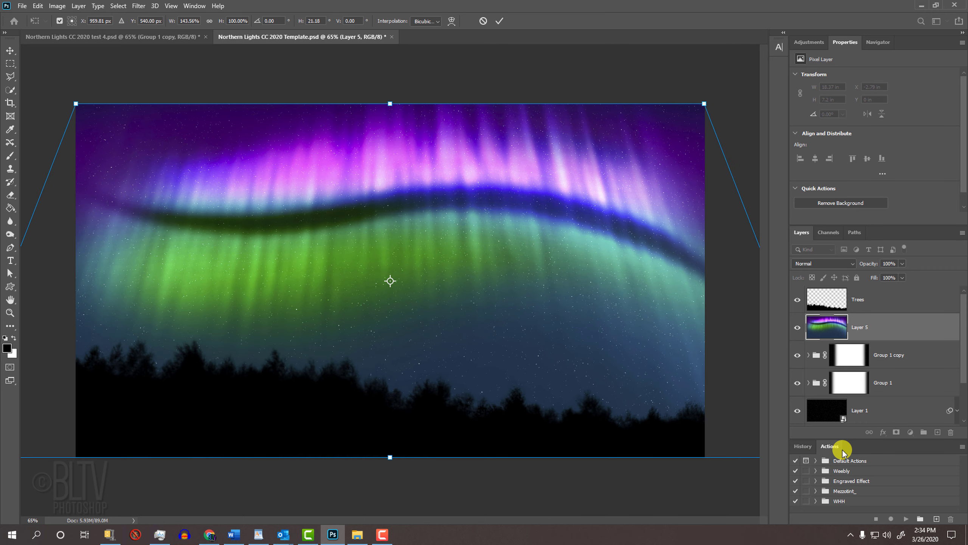
pyautogui.press('Return')
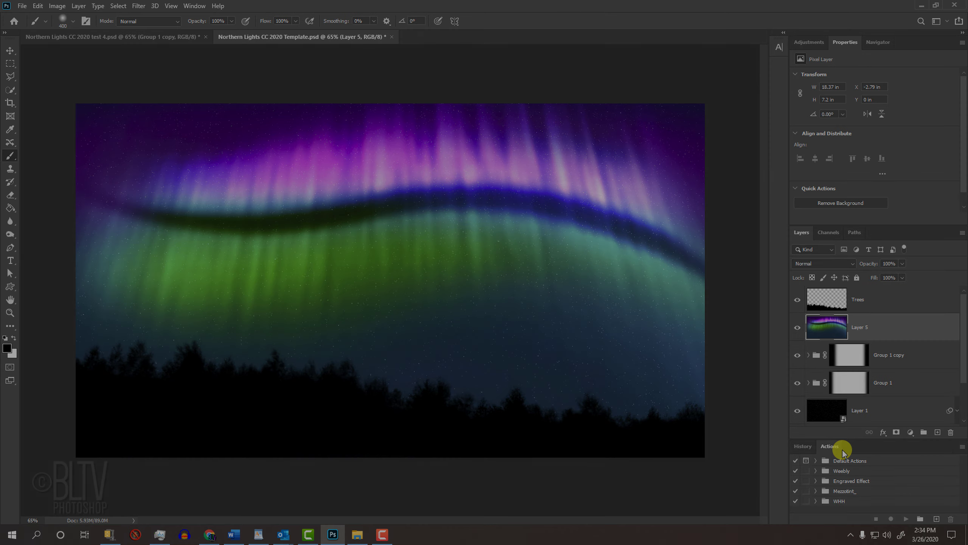